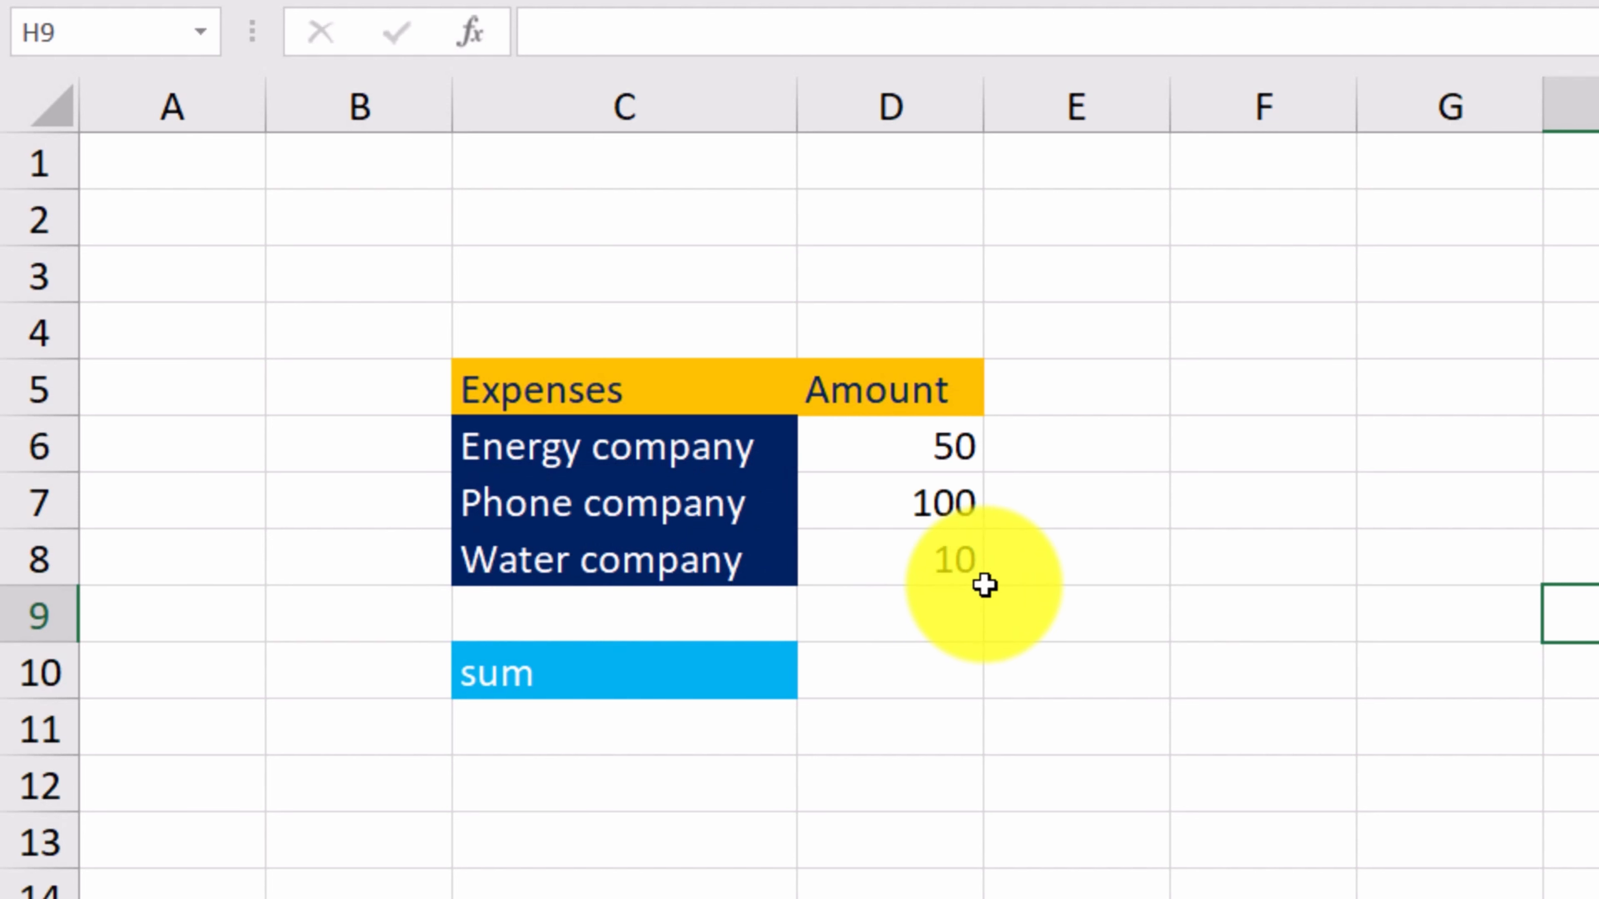
- Total the three expense amounts in cell D10 with the formula =D6+D7+D8
{"action": "left_click", "coordinate": [895, 683]}
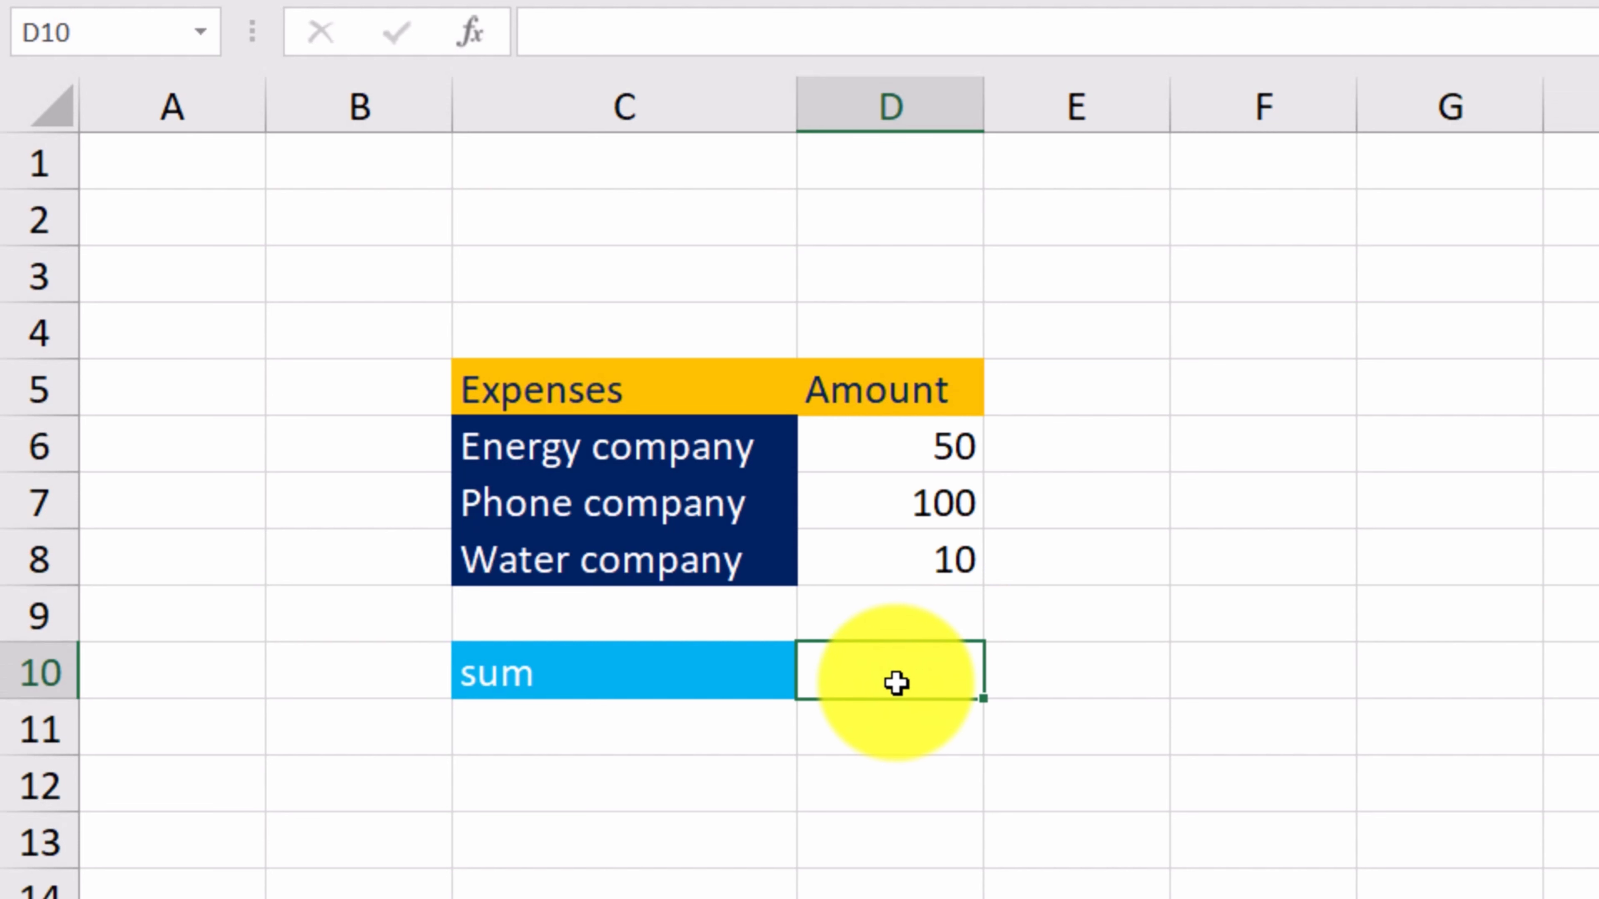
{"action": "double_click", "coordinate": [895, 683]}
{"action": "type", "text": "="}
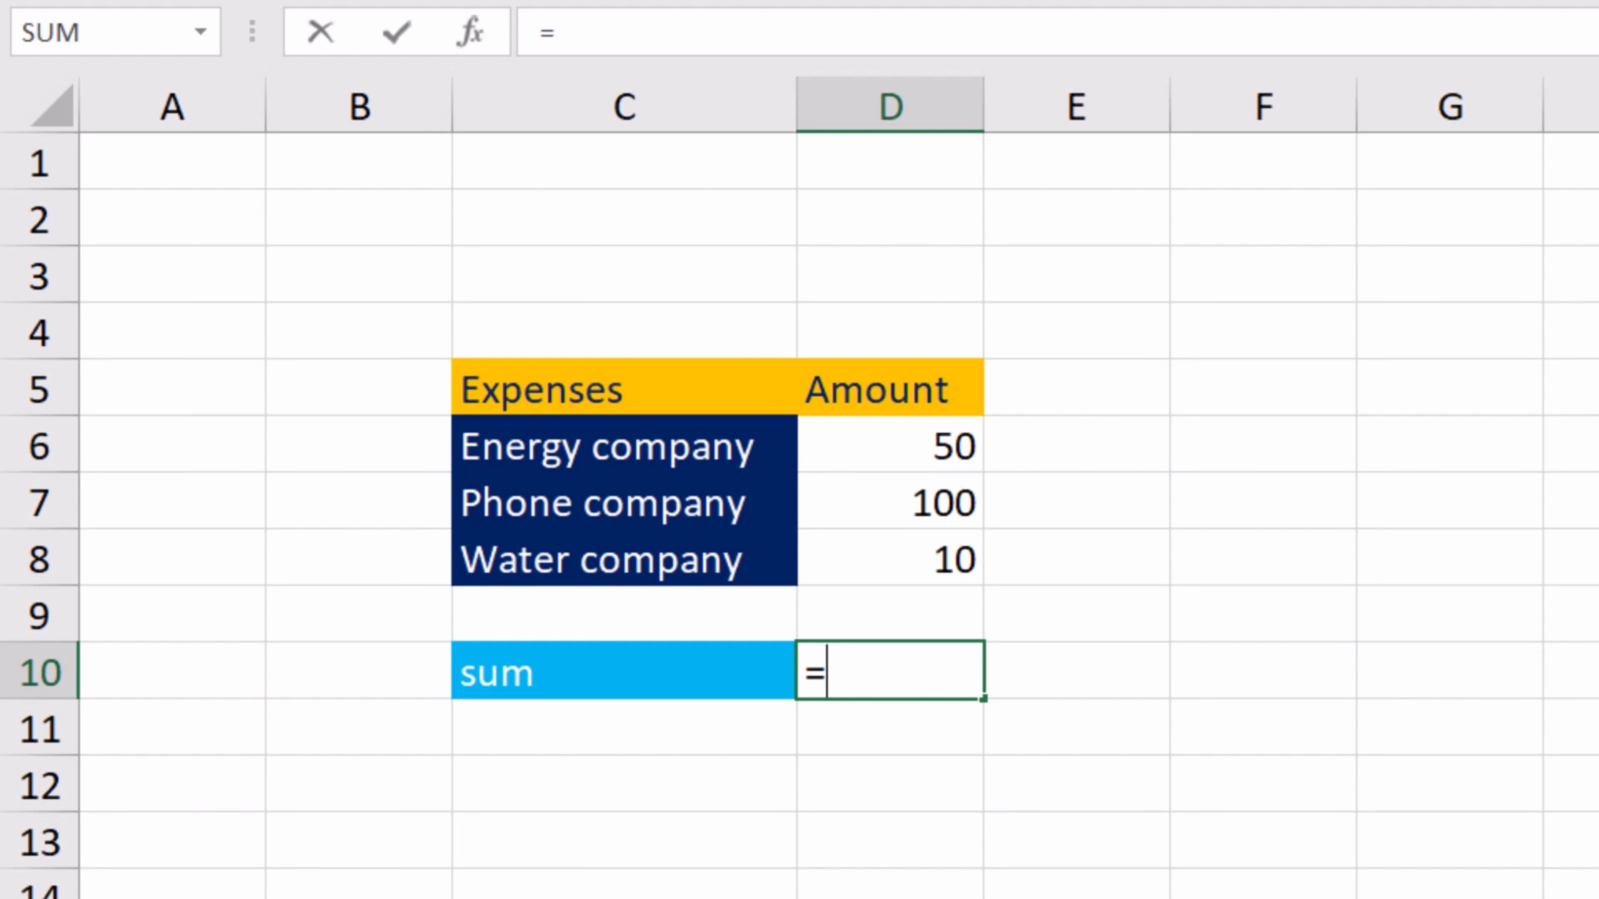
{"action": "type", "text": "D6"}
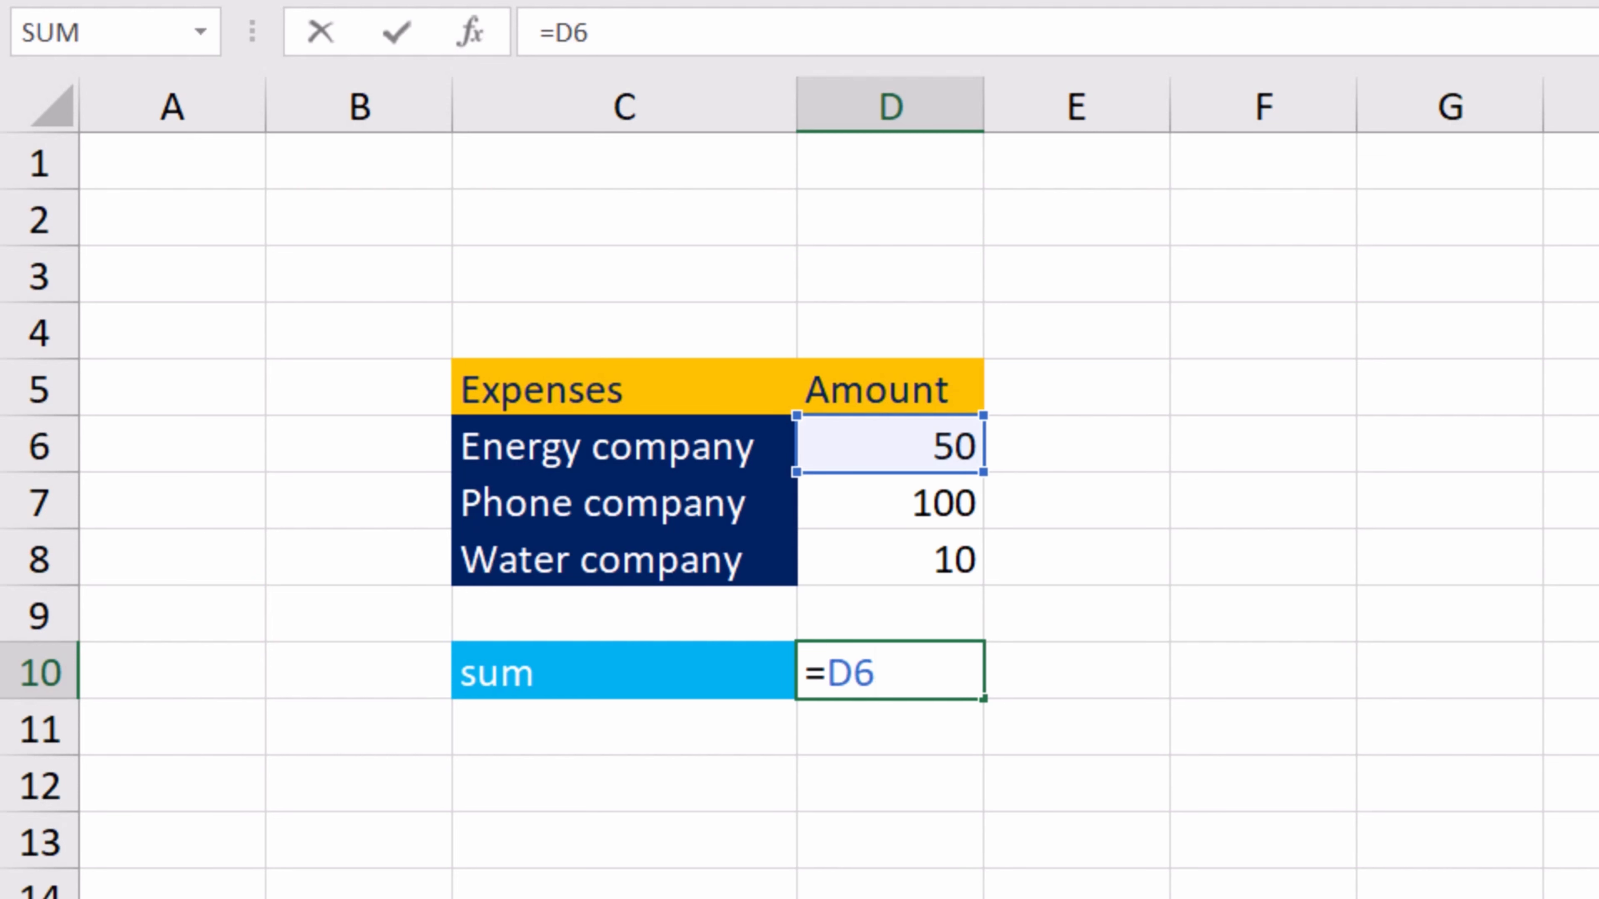
{"action": "type", "text": "+D"}
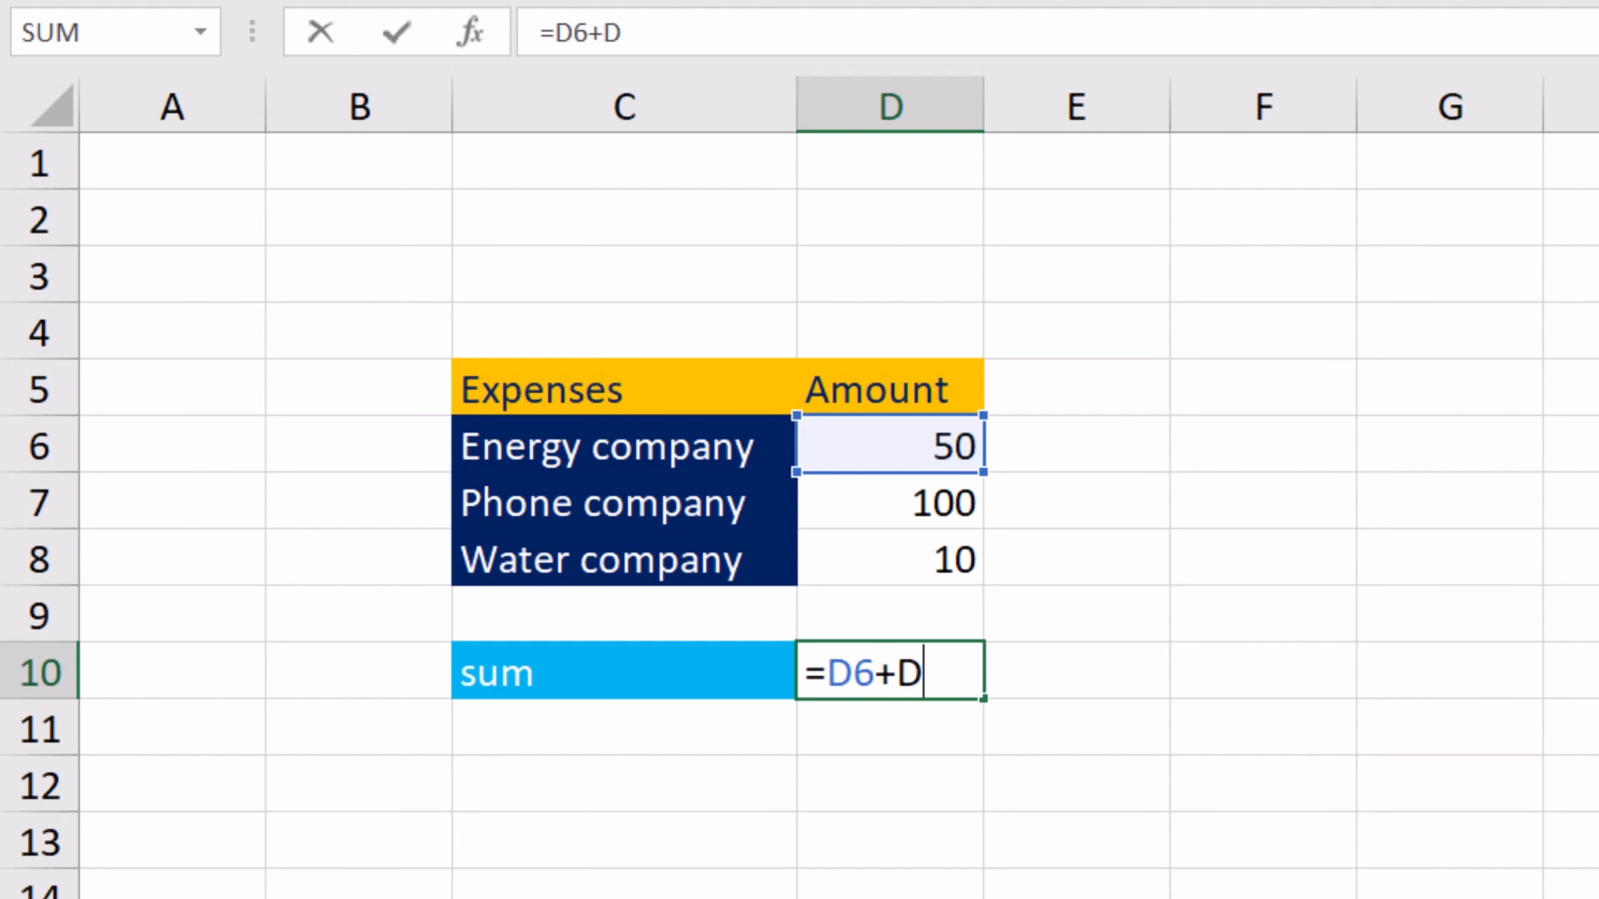
{"action": "type", "text": "7+D"}
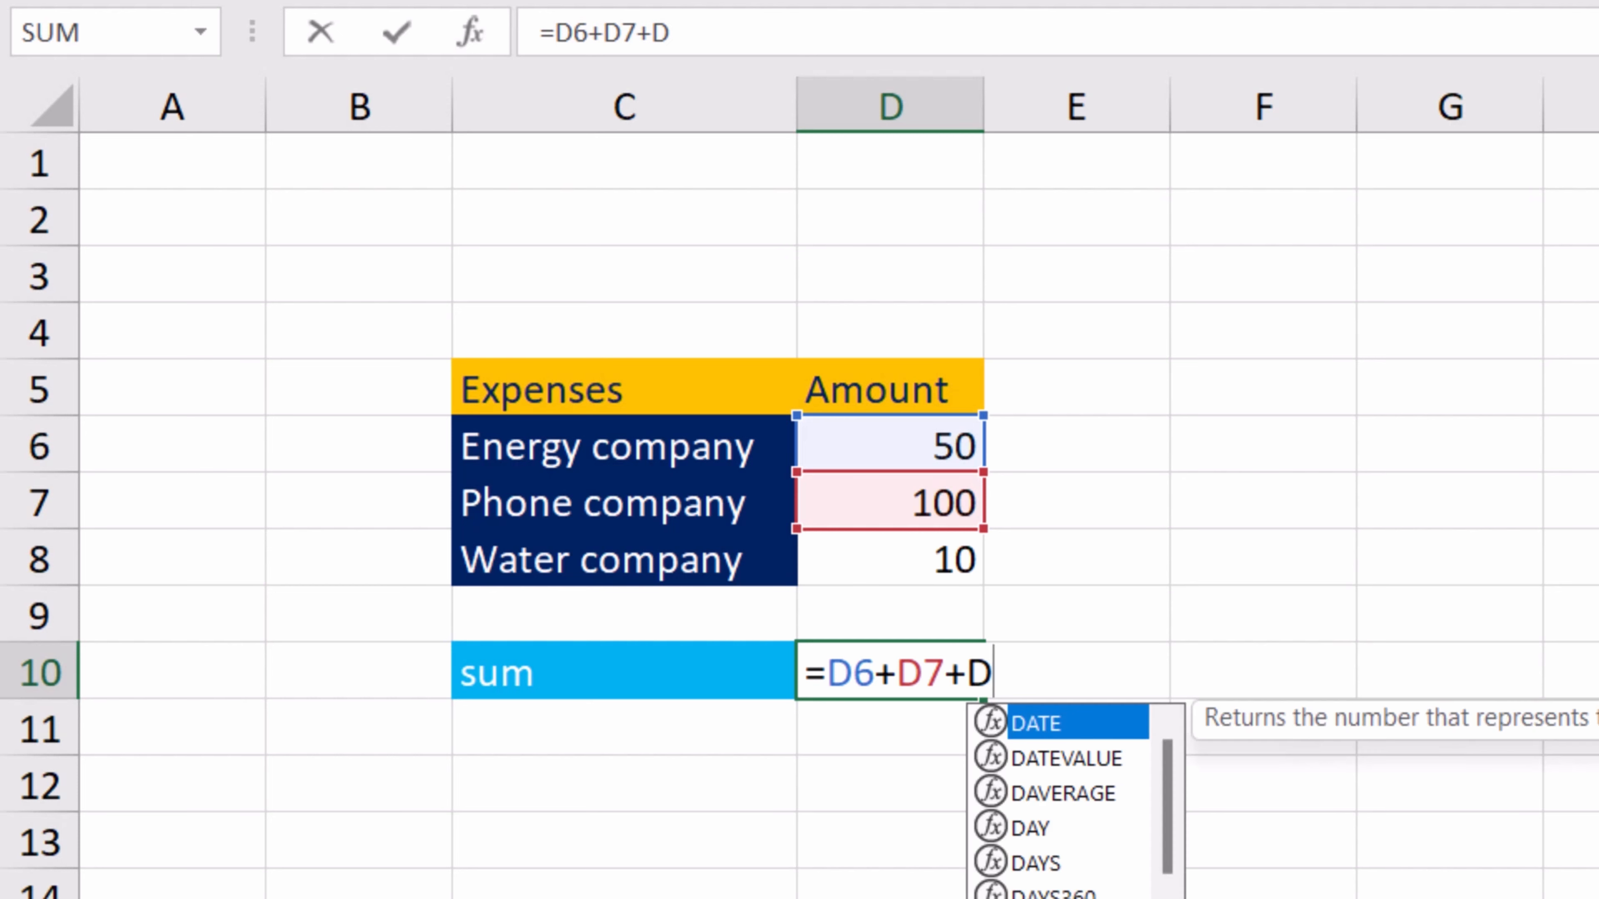
{"action": "type", "text": "8"}
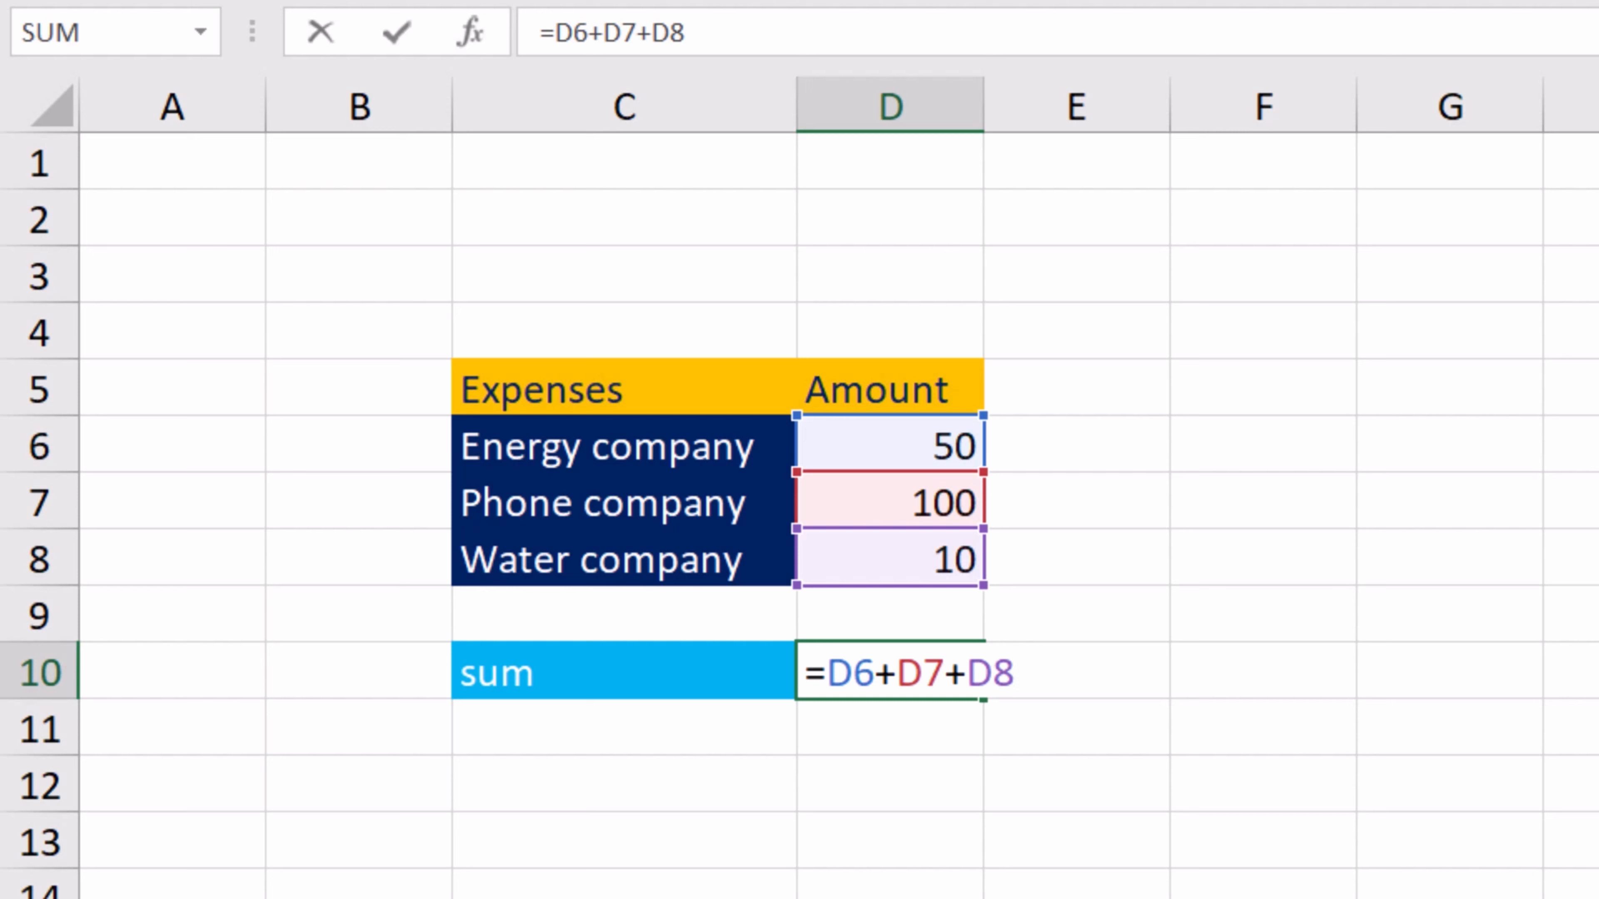
{"action": "key", "text": "Return"}
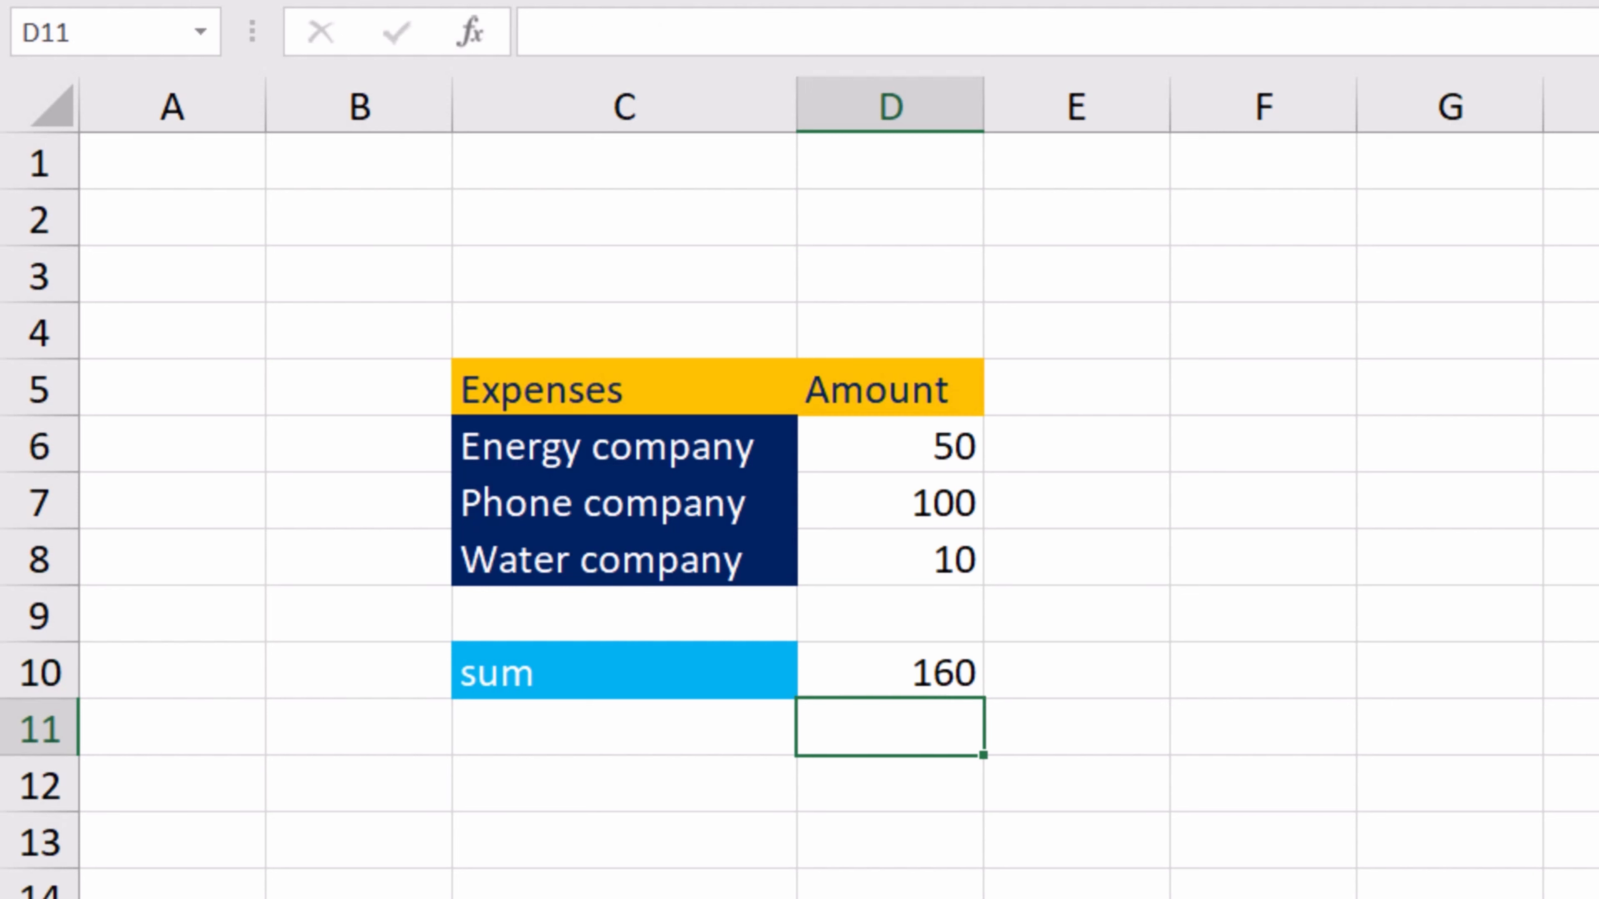
{"action": "left_click", "coordinate": [892, 674]}
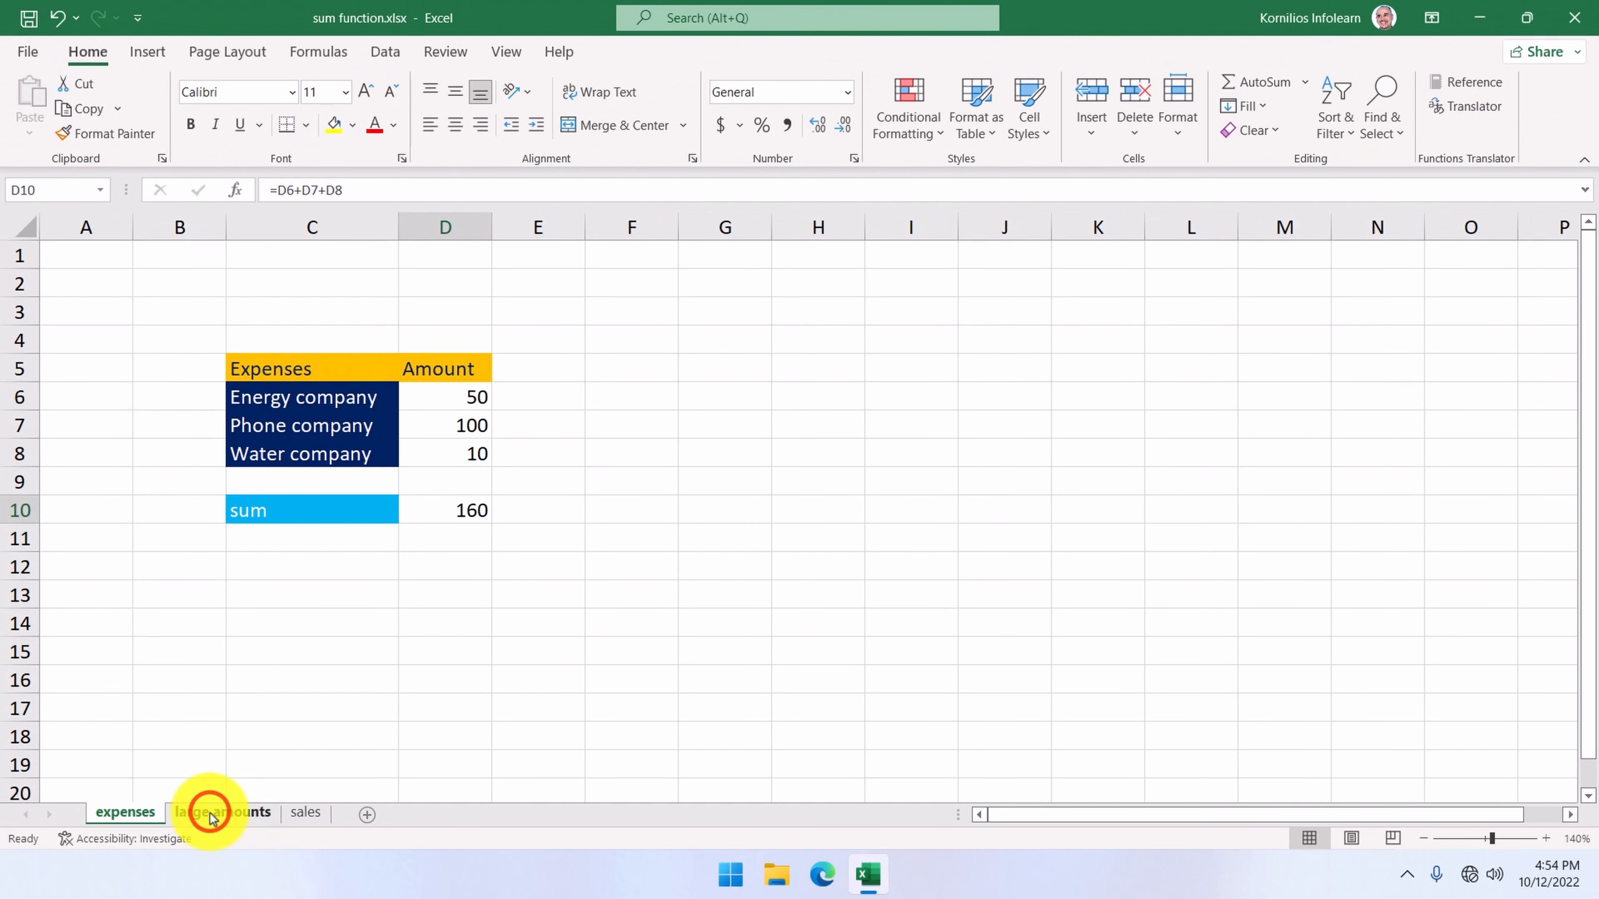
- Look through the company sales table on the large amounts sheet down to its last row
{"action": "left_click", "coordinate": [209, 812]}
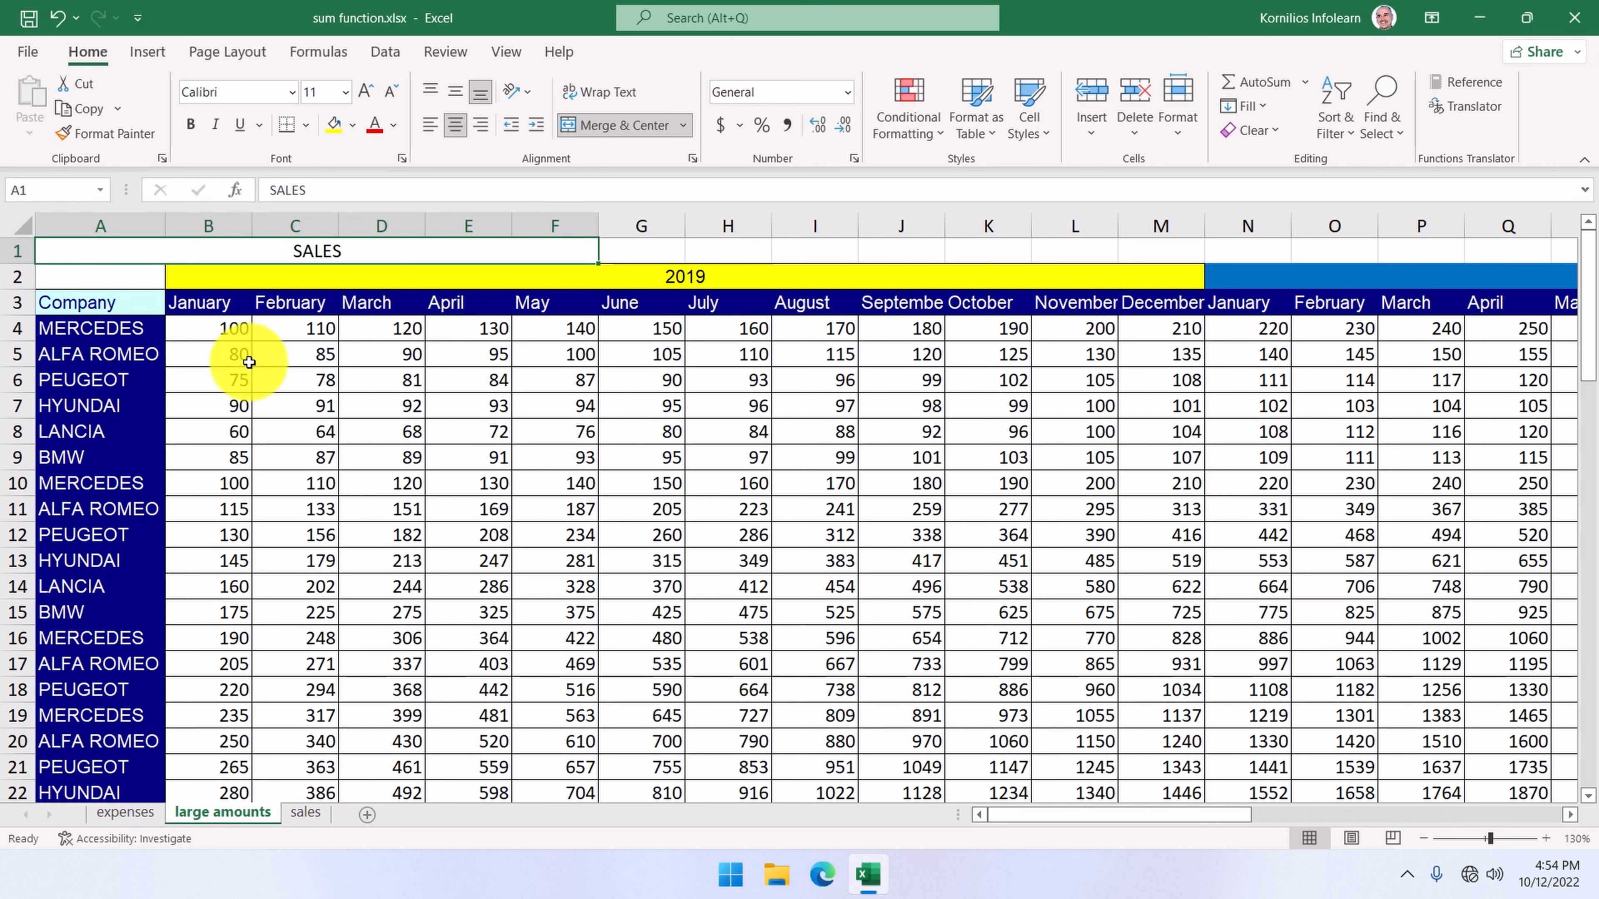
{"action": "scroll", "coordinate": [217, 371], "scroll_direction": "down", "scroll_amount": 5}
{"action": "scroll", "coordinate": [221, 374], "scroll_direction": "down", "scroll_amount": 6}
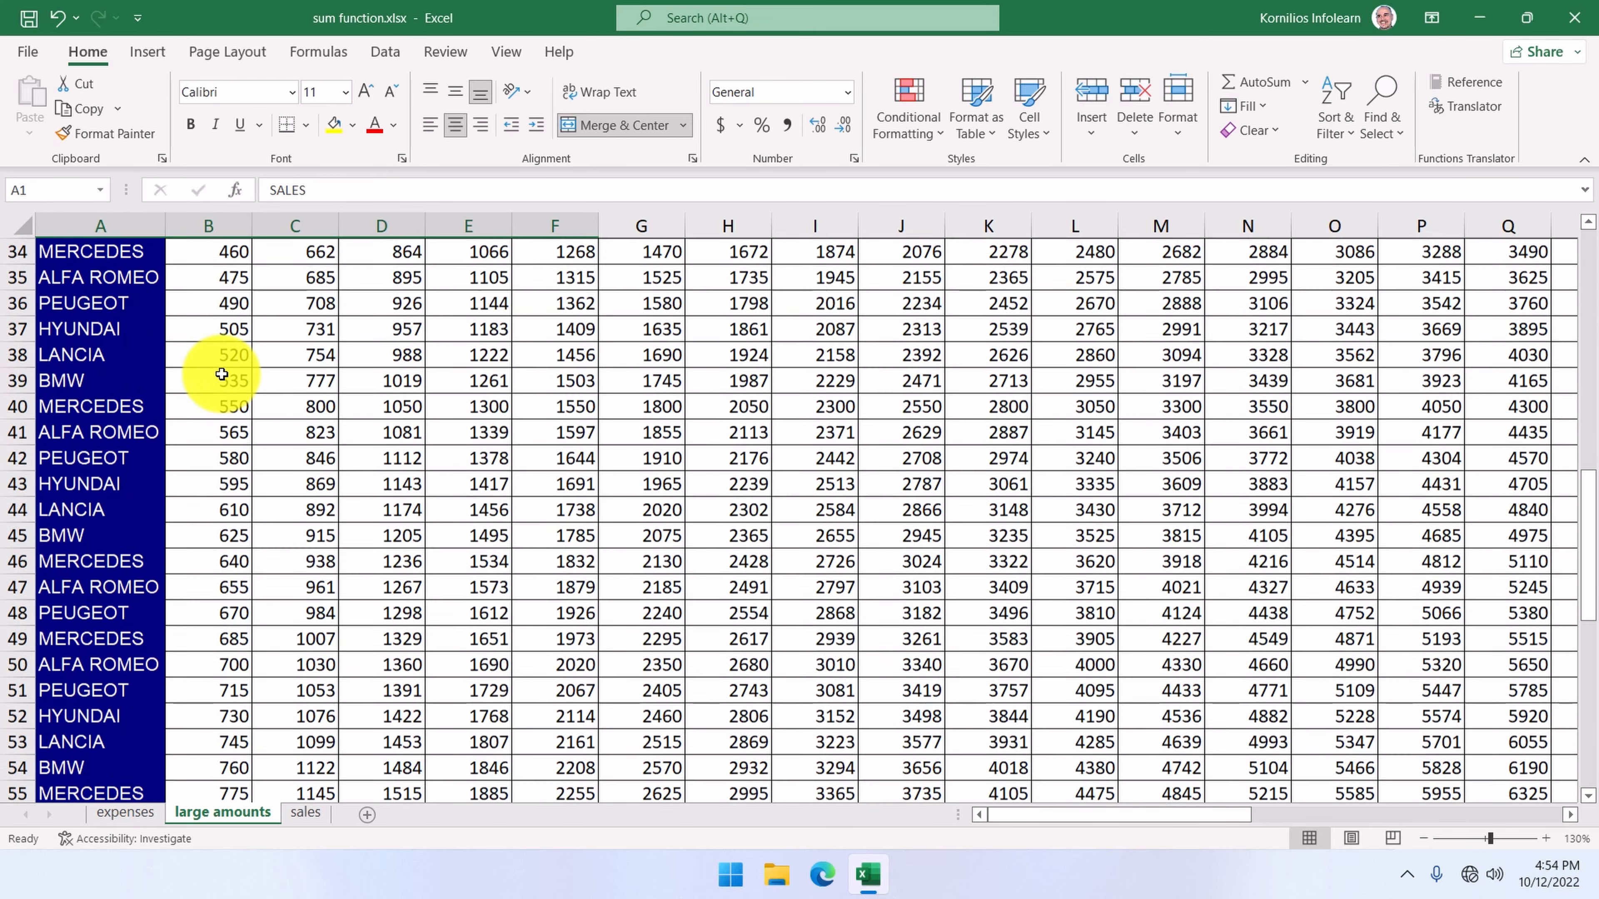
{"action": "scroll", "coordinate": [221, 377], "scroll_direction": "down", "scroll_amount": 2}
{"action": "scroll", "coordinate": [222, 377], "scroll_direction": "down", "scroll_amount": 7}
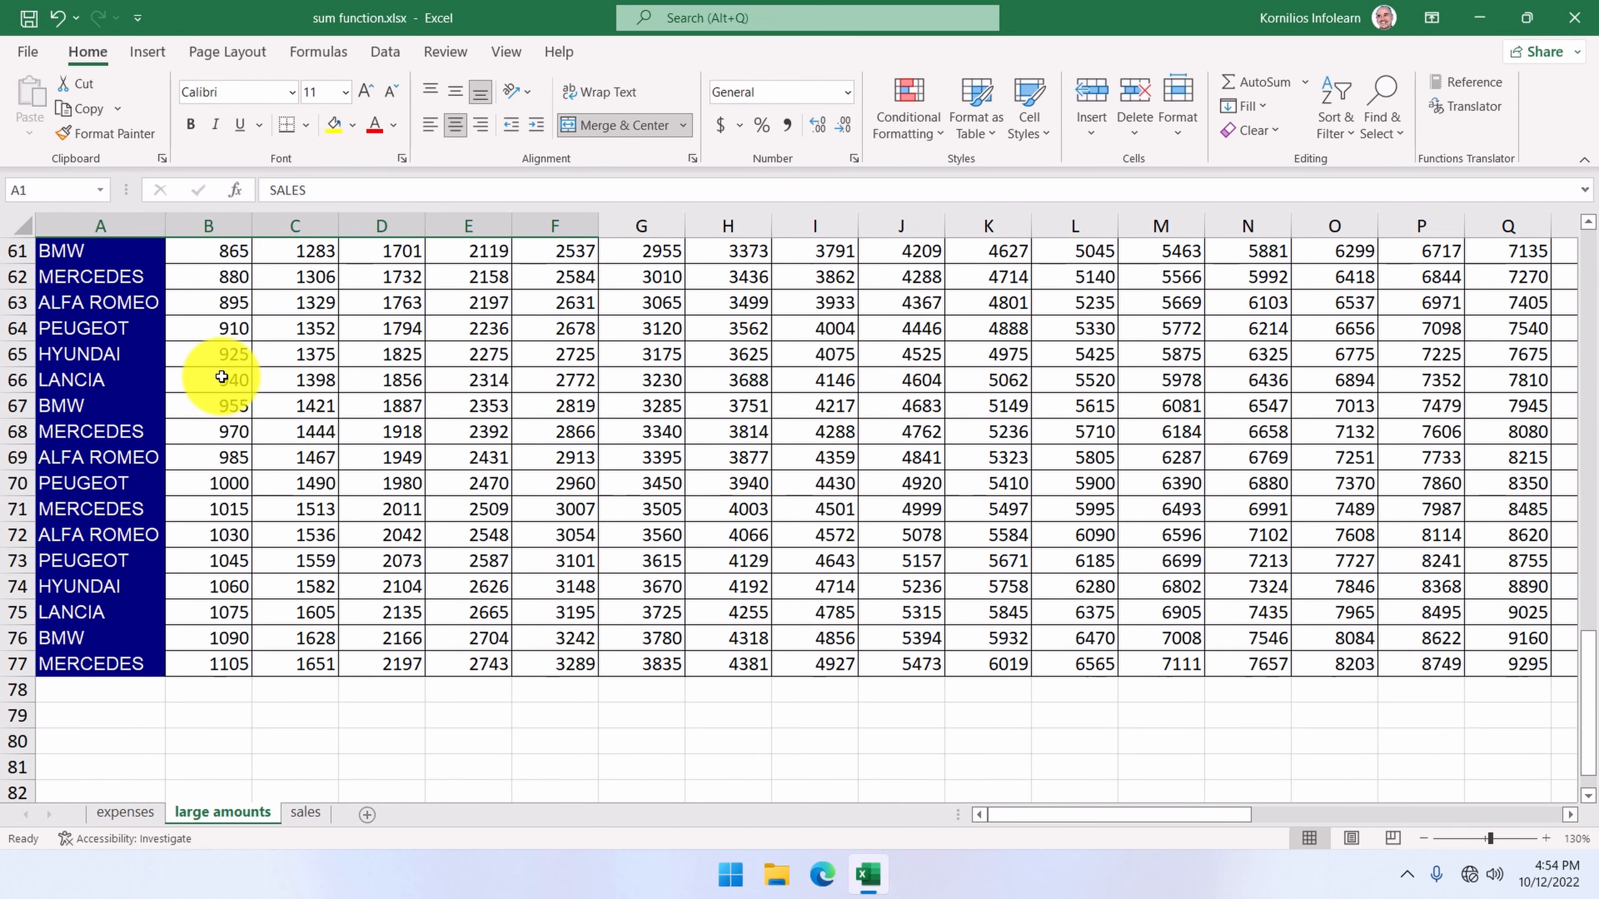
{"action": "scroll", "coordinate": [221, 378], "scroll_direction": "down", "scroll_amount": 6}
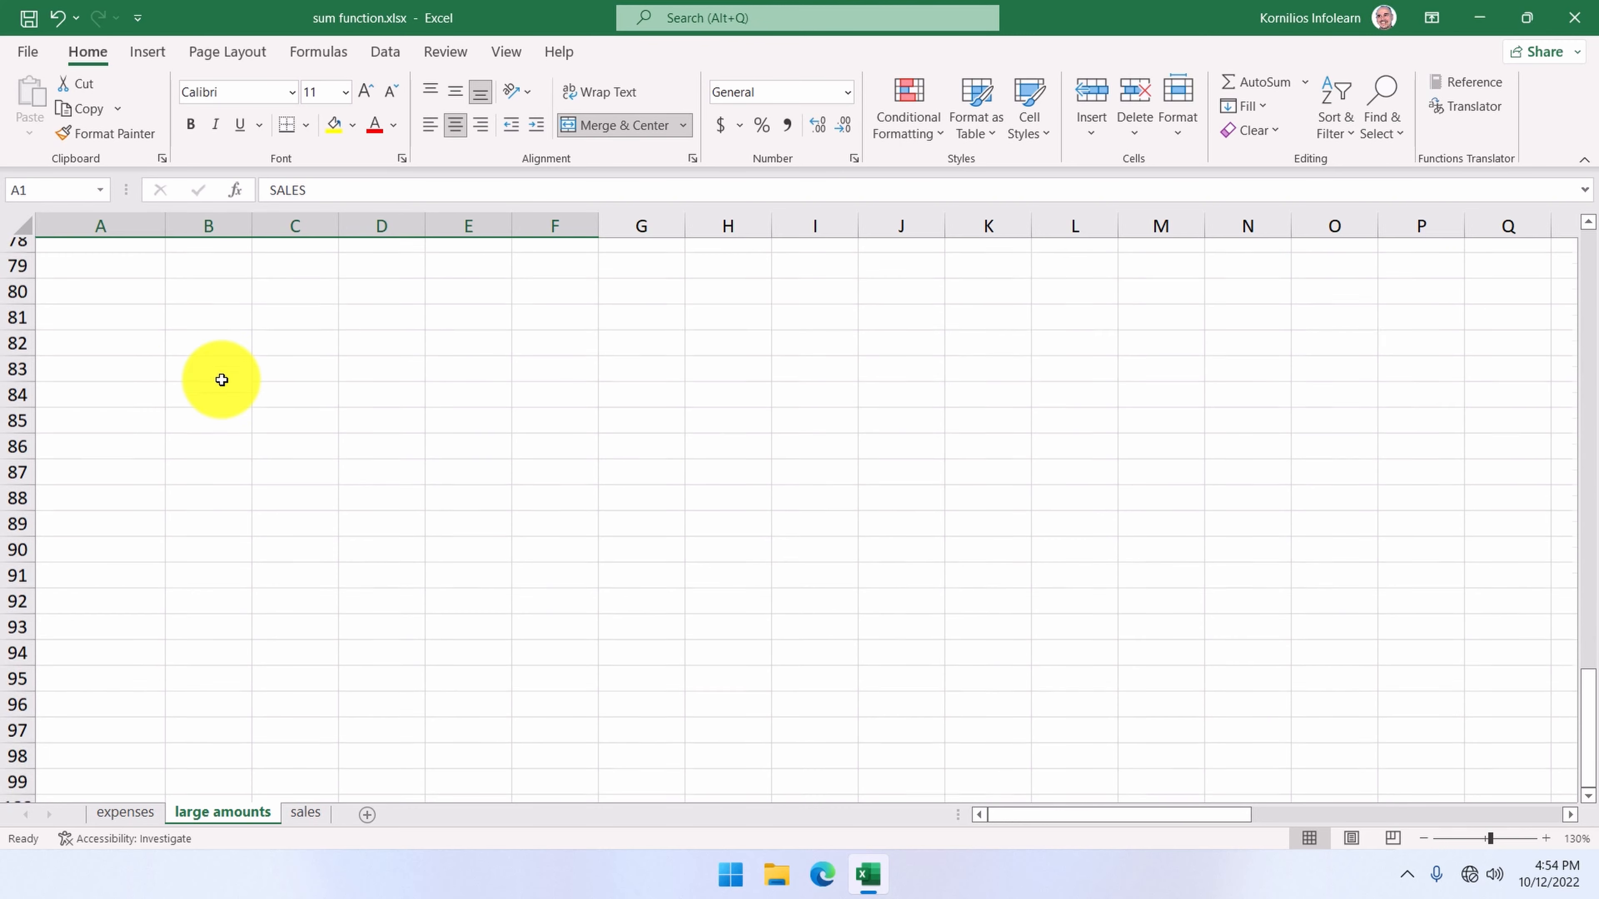
{"action": "scroll", "coordinate": [222, 380], "scroll_direction": "up", "scroll_amount": 6}
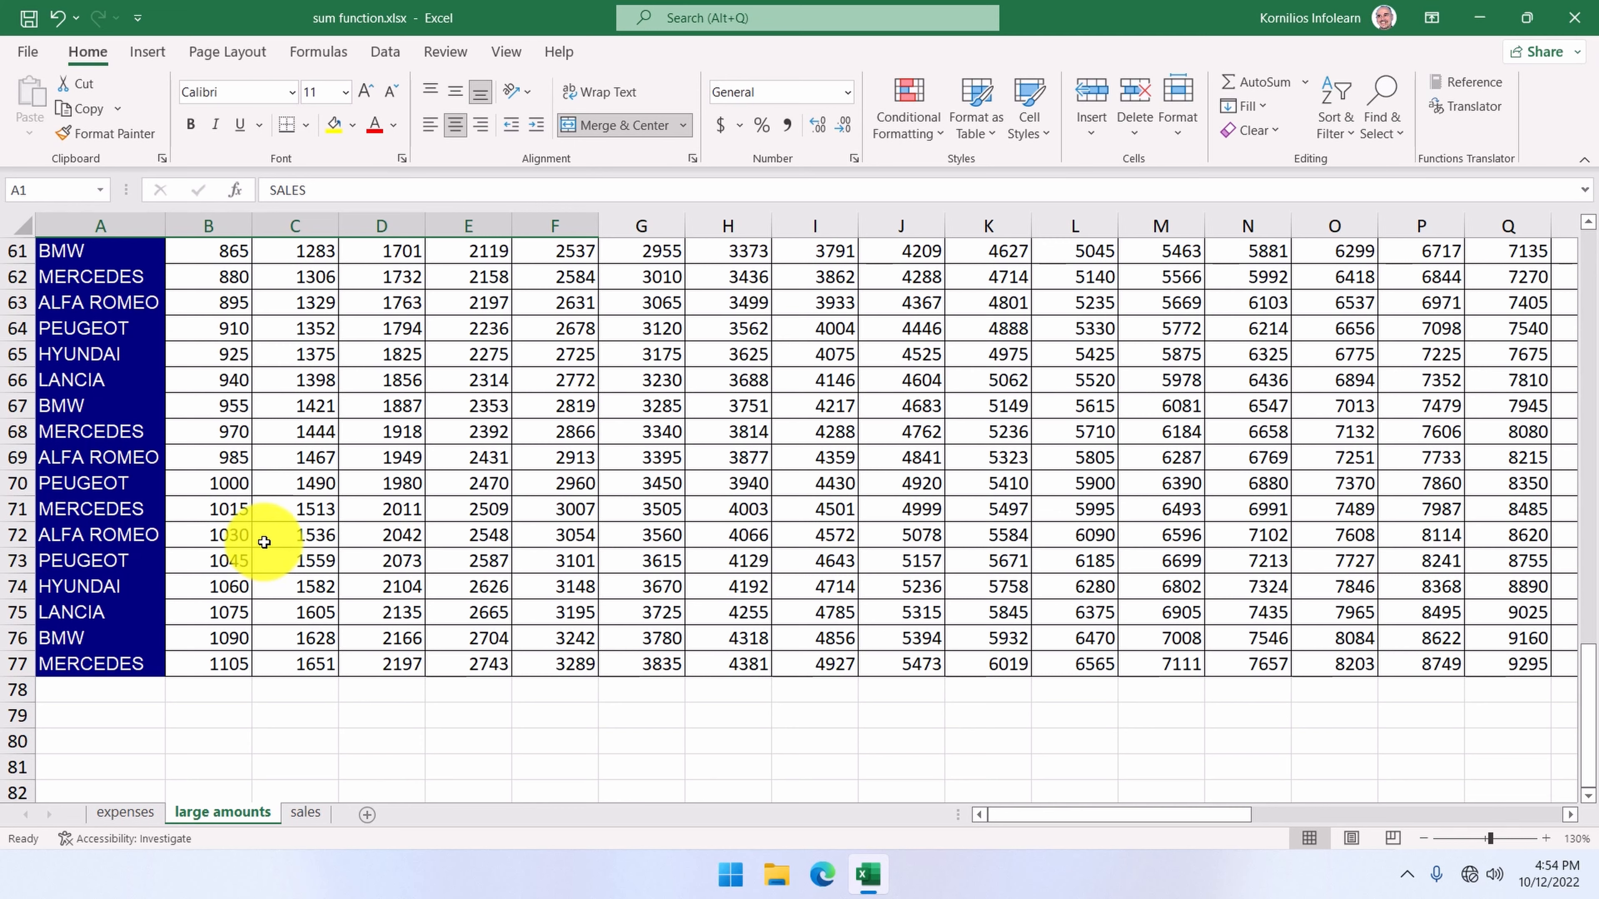
- On the sales sheet, total the January column in cell C7 with the formula =SUM(C3:C5)
{"action": "left_click", "coordinate": [305, 813]}
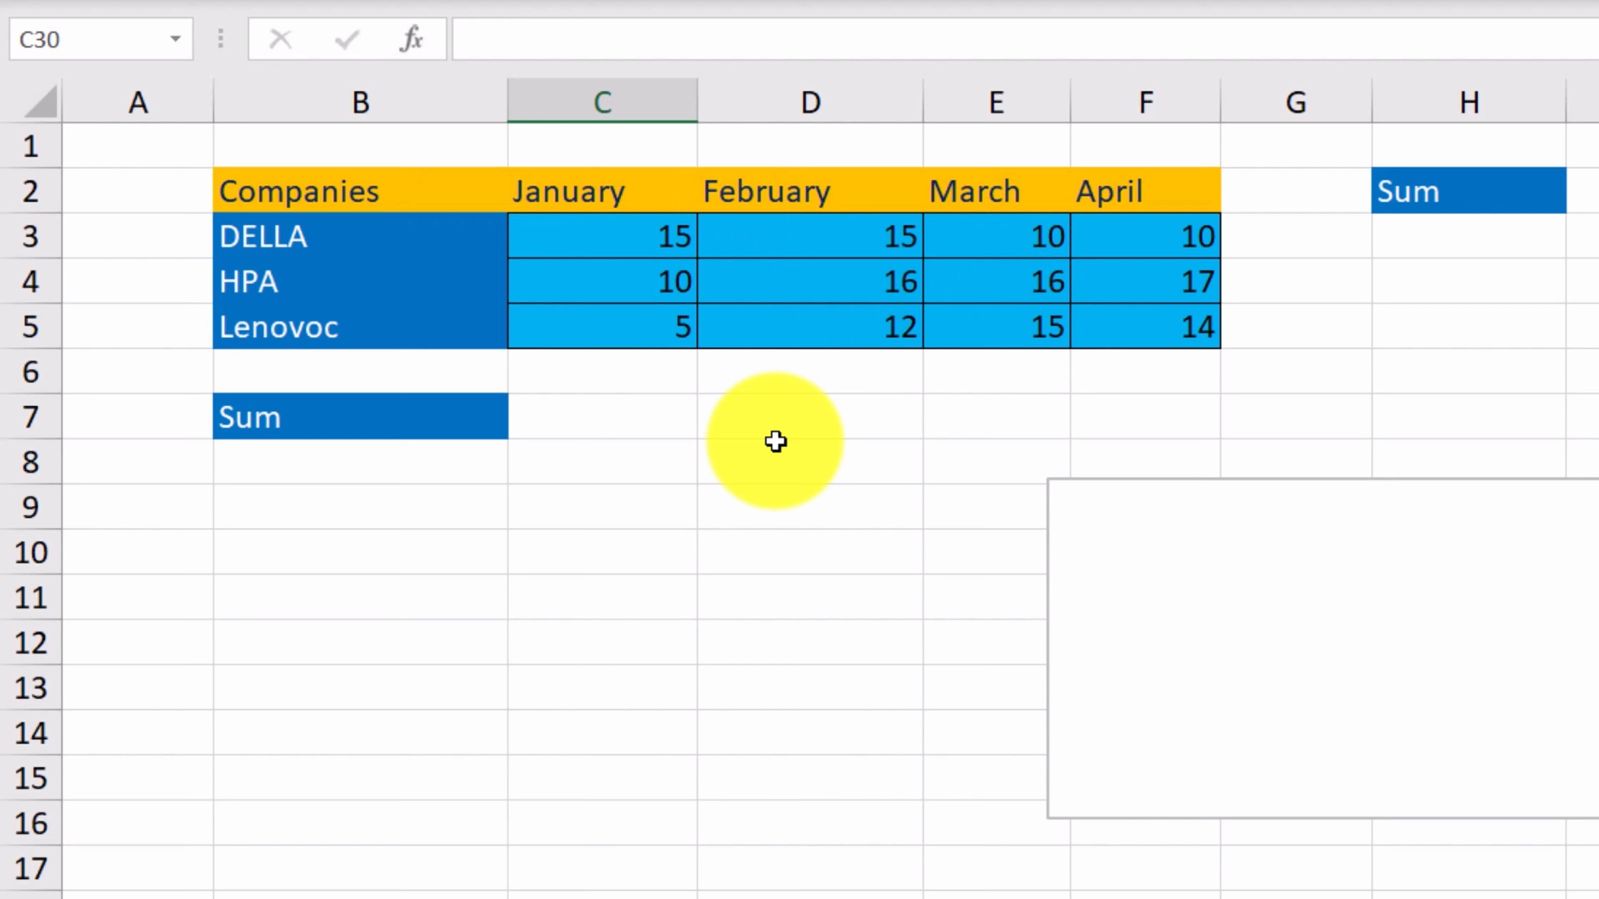
{"action": "left_click", "coordinate": [571, 426]}
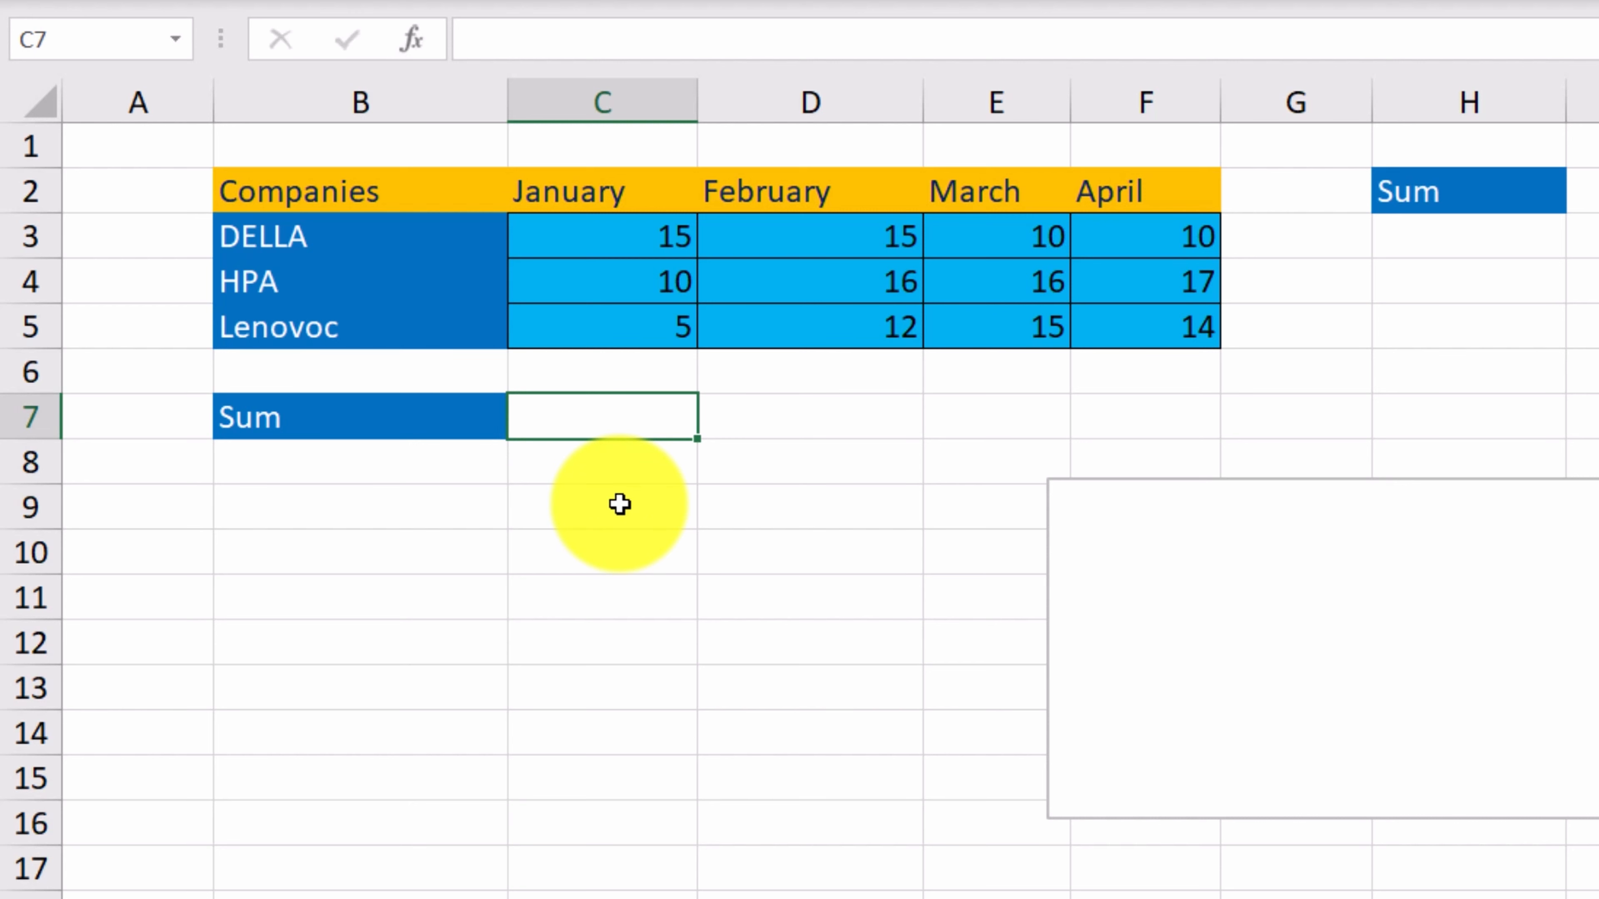
{"action": "type", "text": "="}
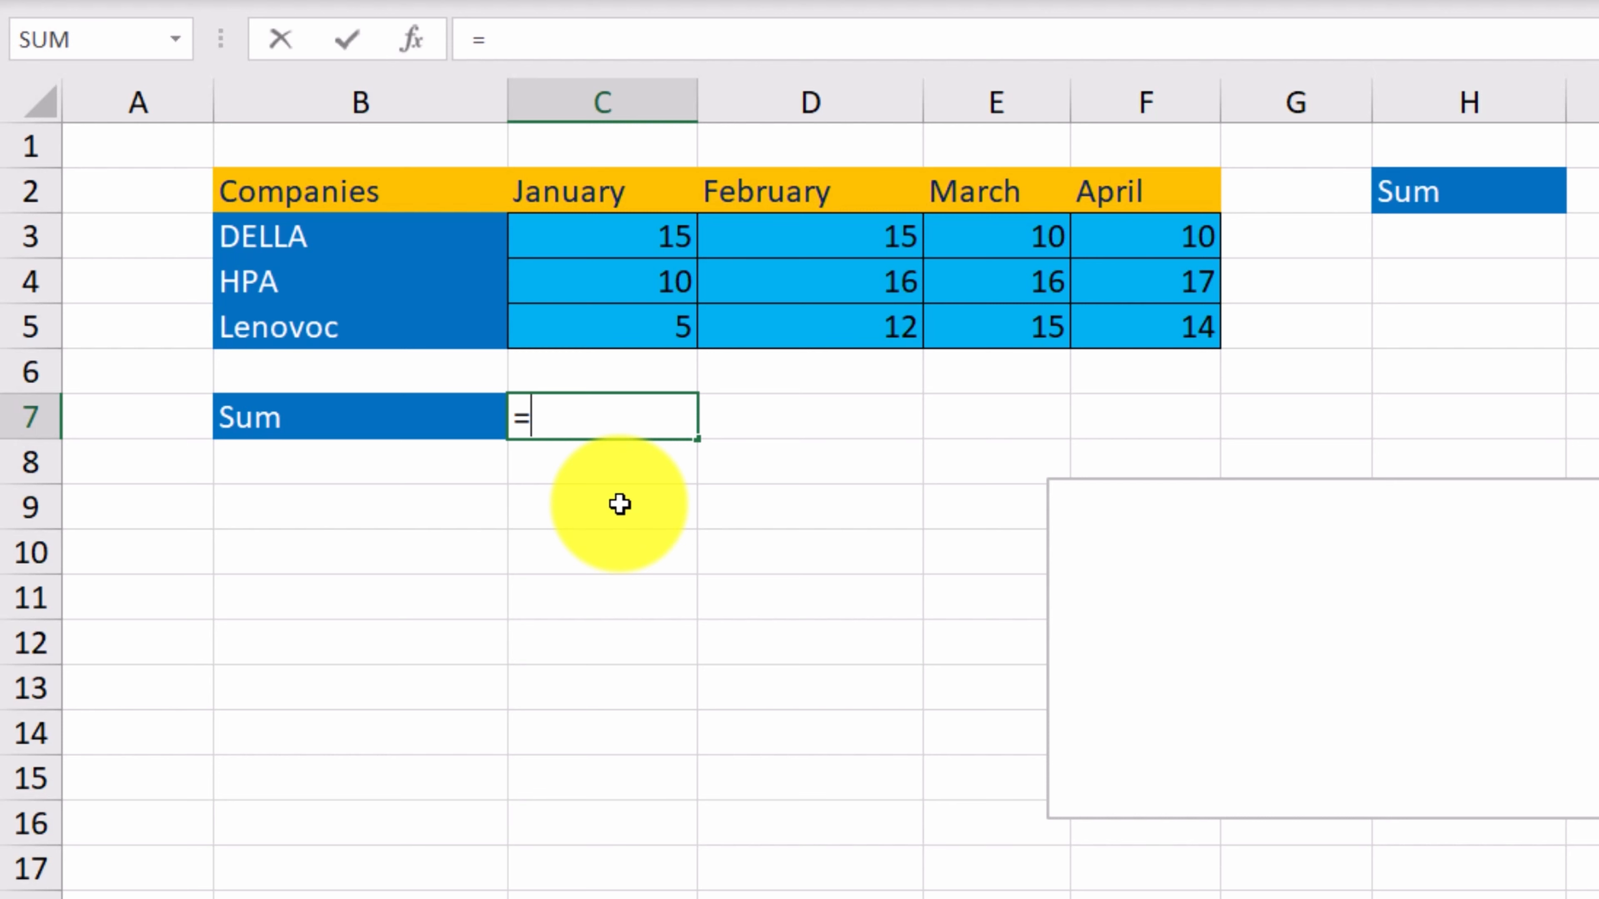
{"action": "type", "text": "SUM"}
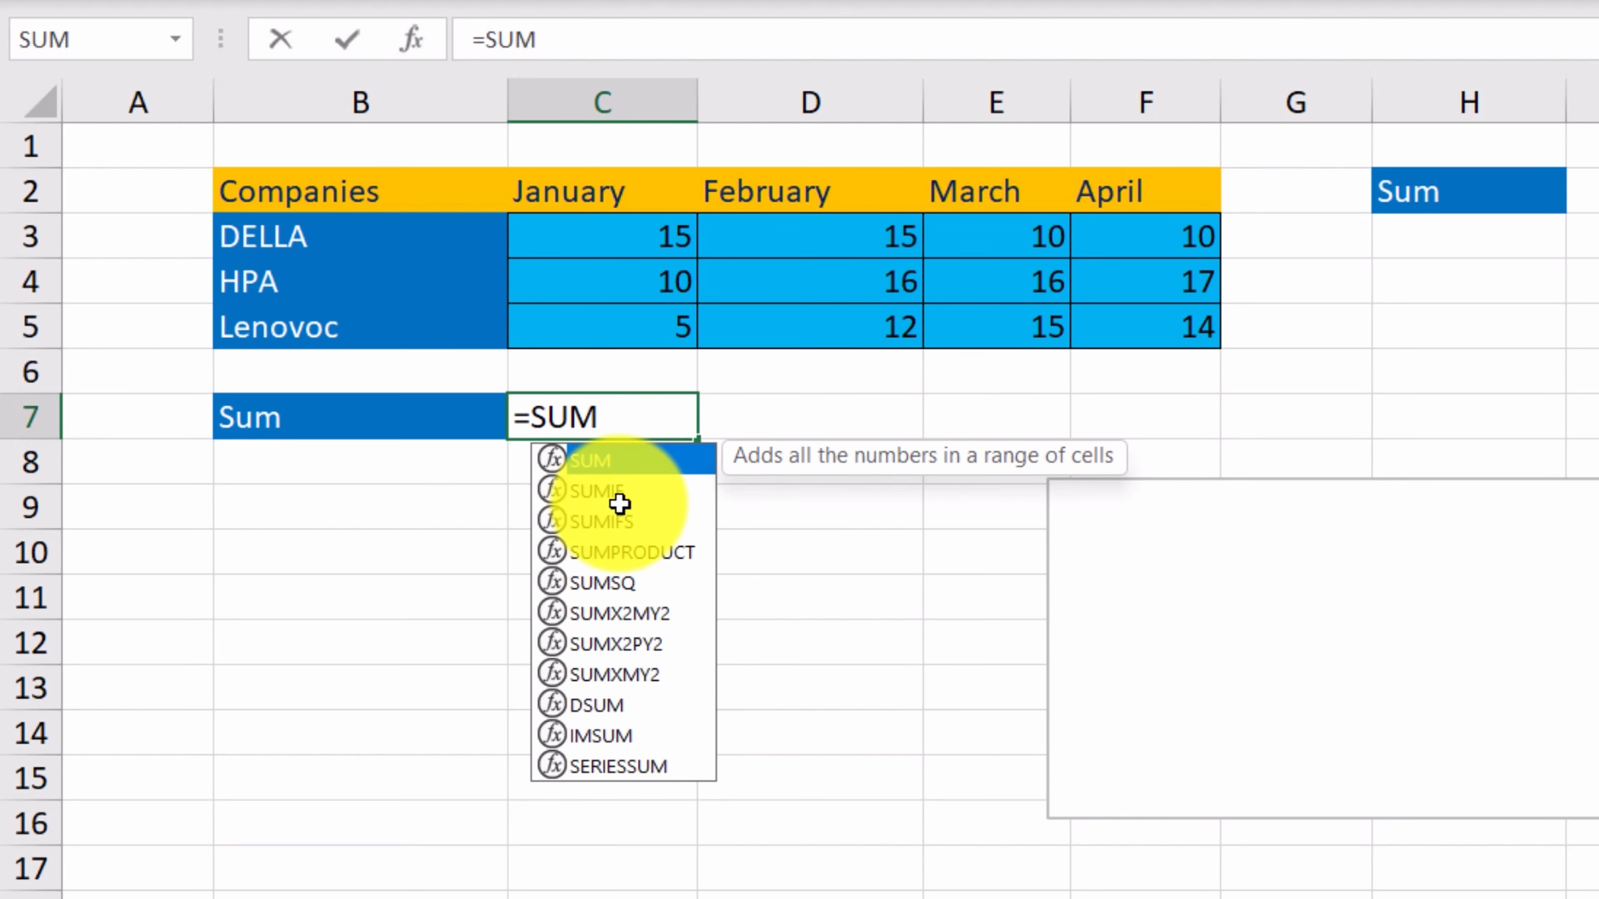
{"action": "type", "text": "("}
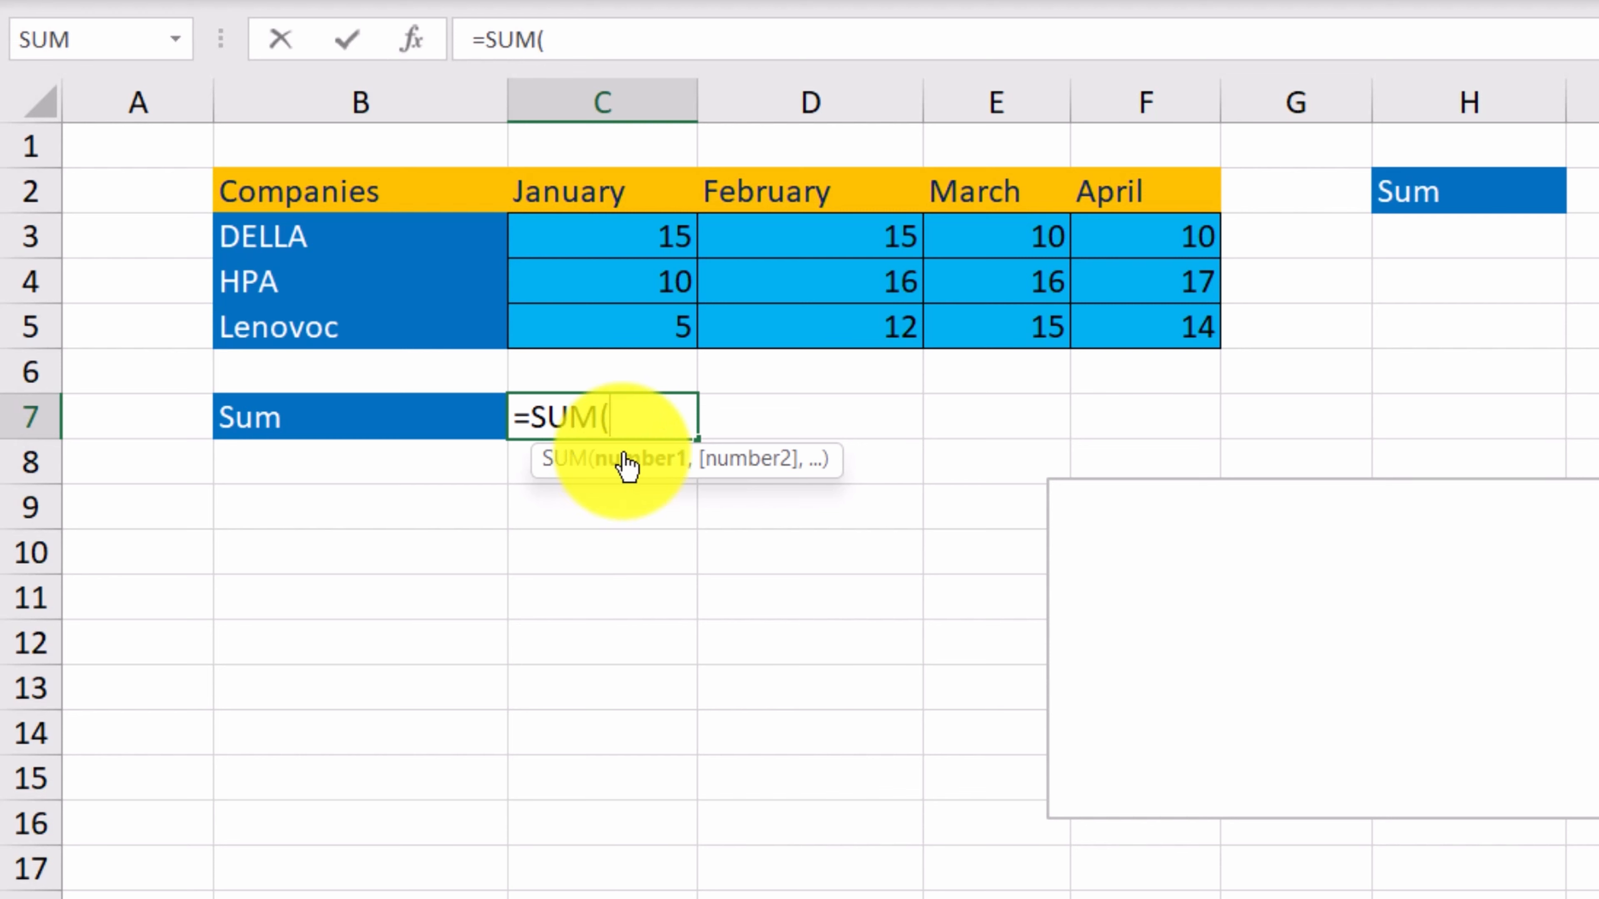
{"action": "left_click_drag", "start_coordinate": [642, 237], "coordinate": [644, 323]}
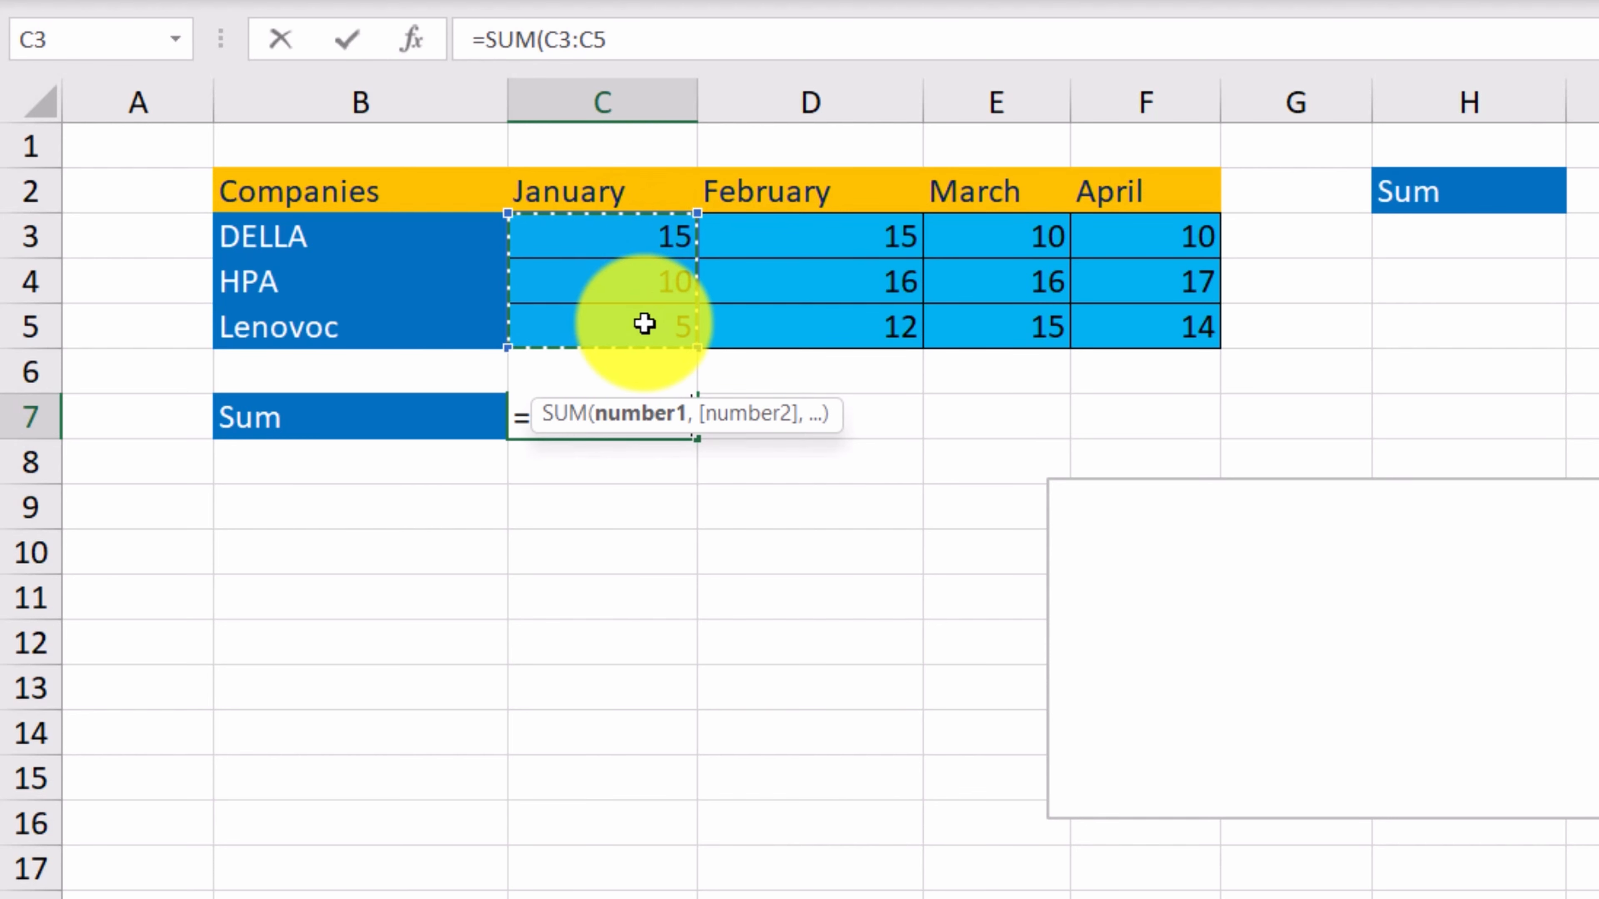
{"action": "type", "text": ")"}
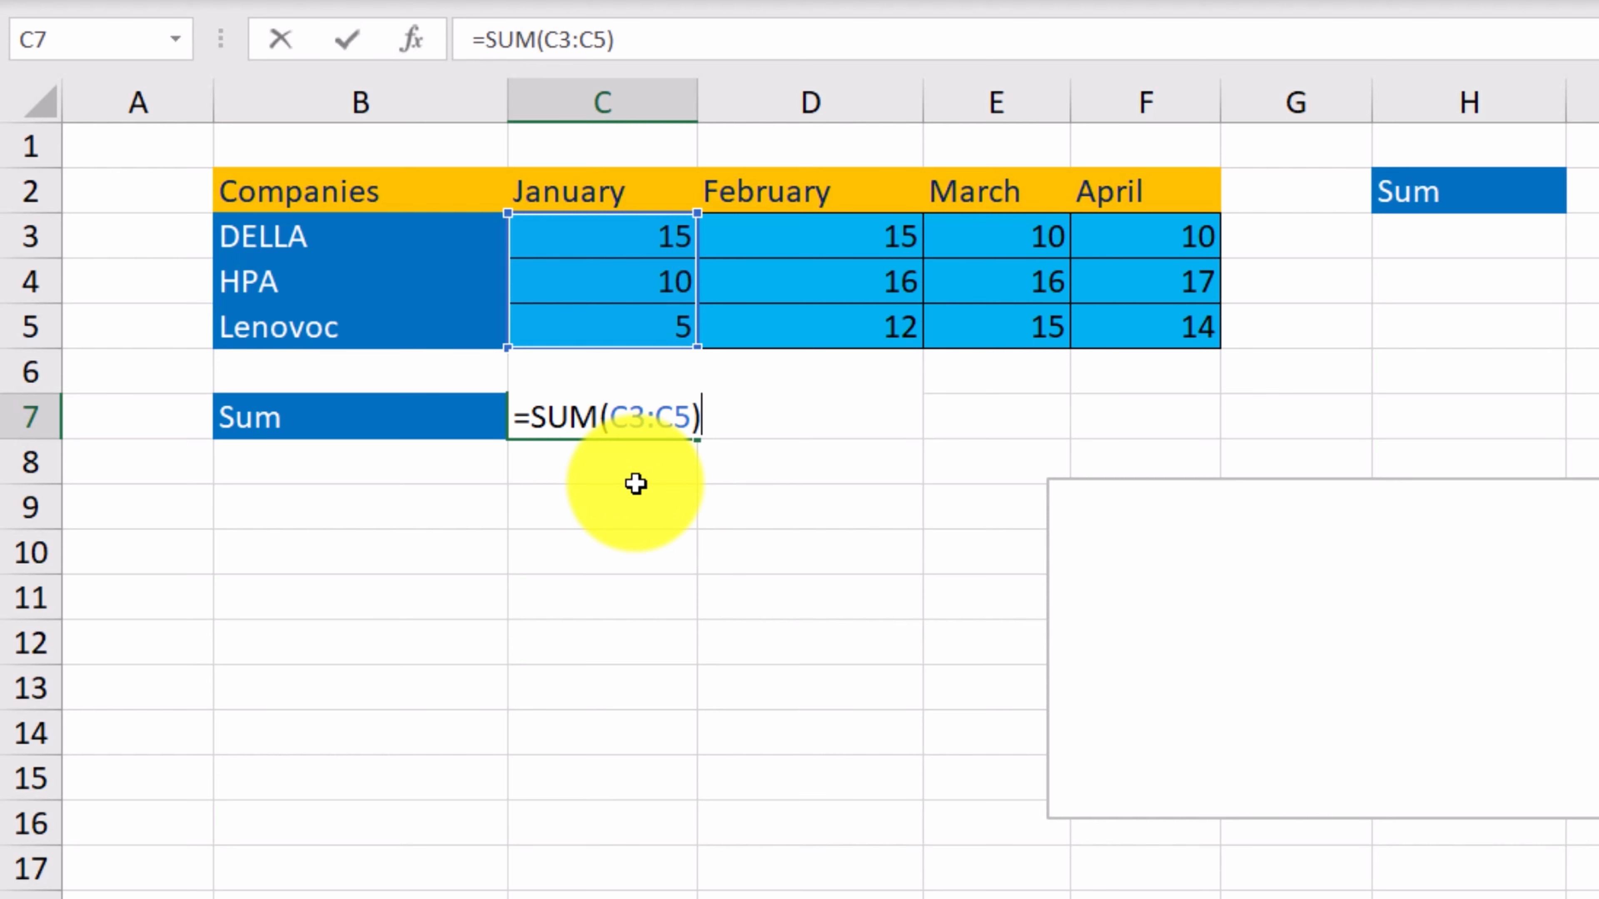
{"action": "key", "text": "Return"}
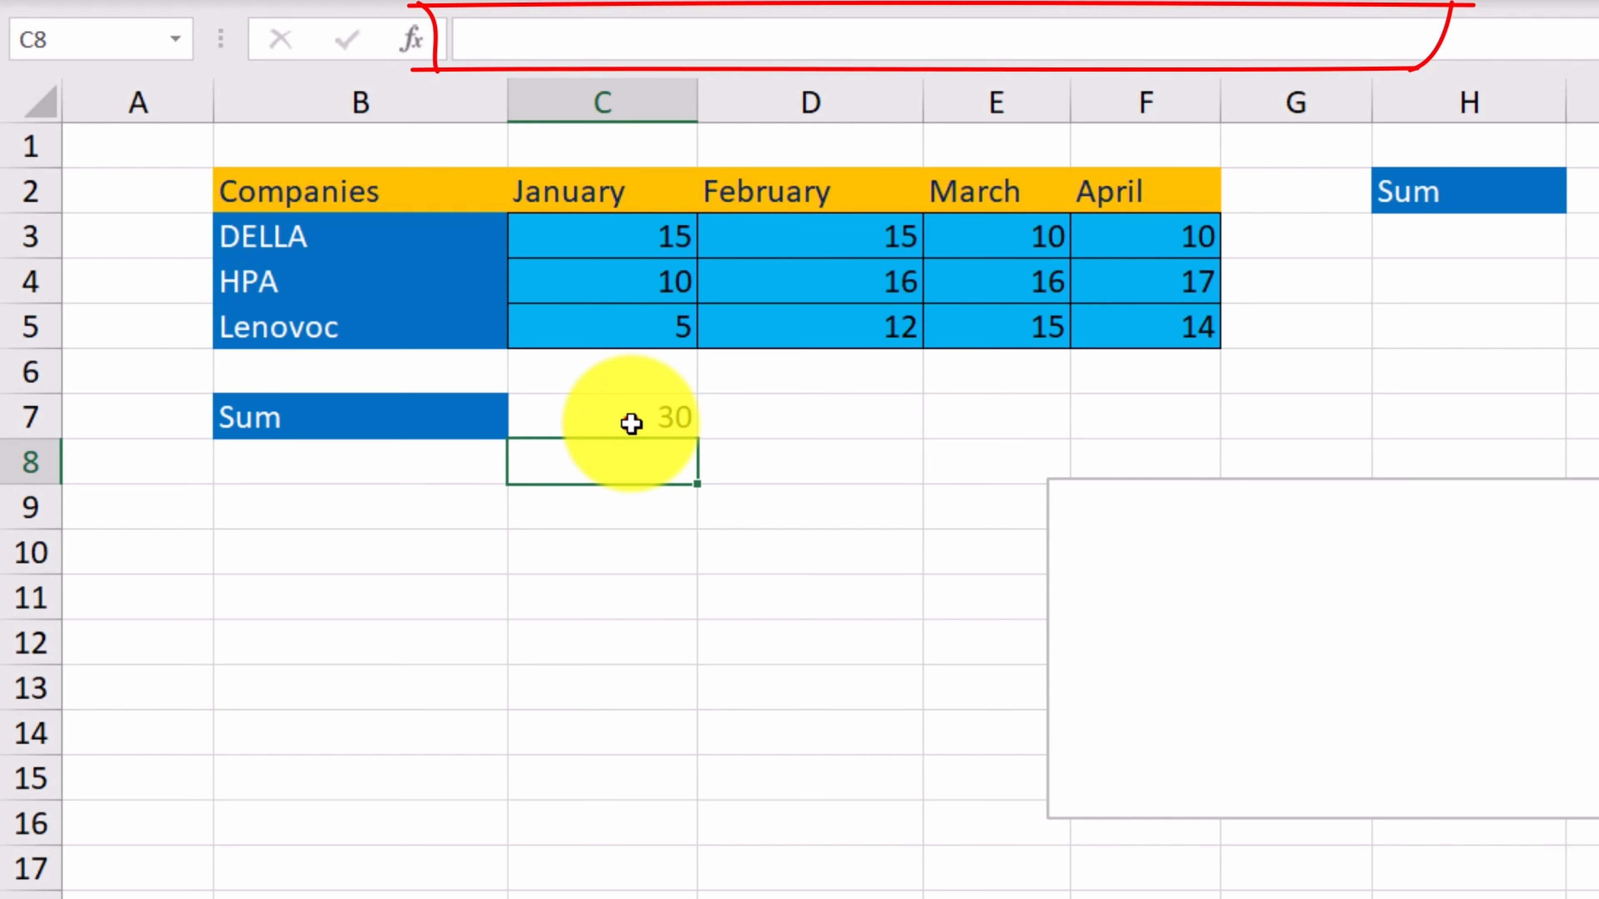
{"action": "left_click", "coordinate": [631, 423]}
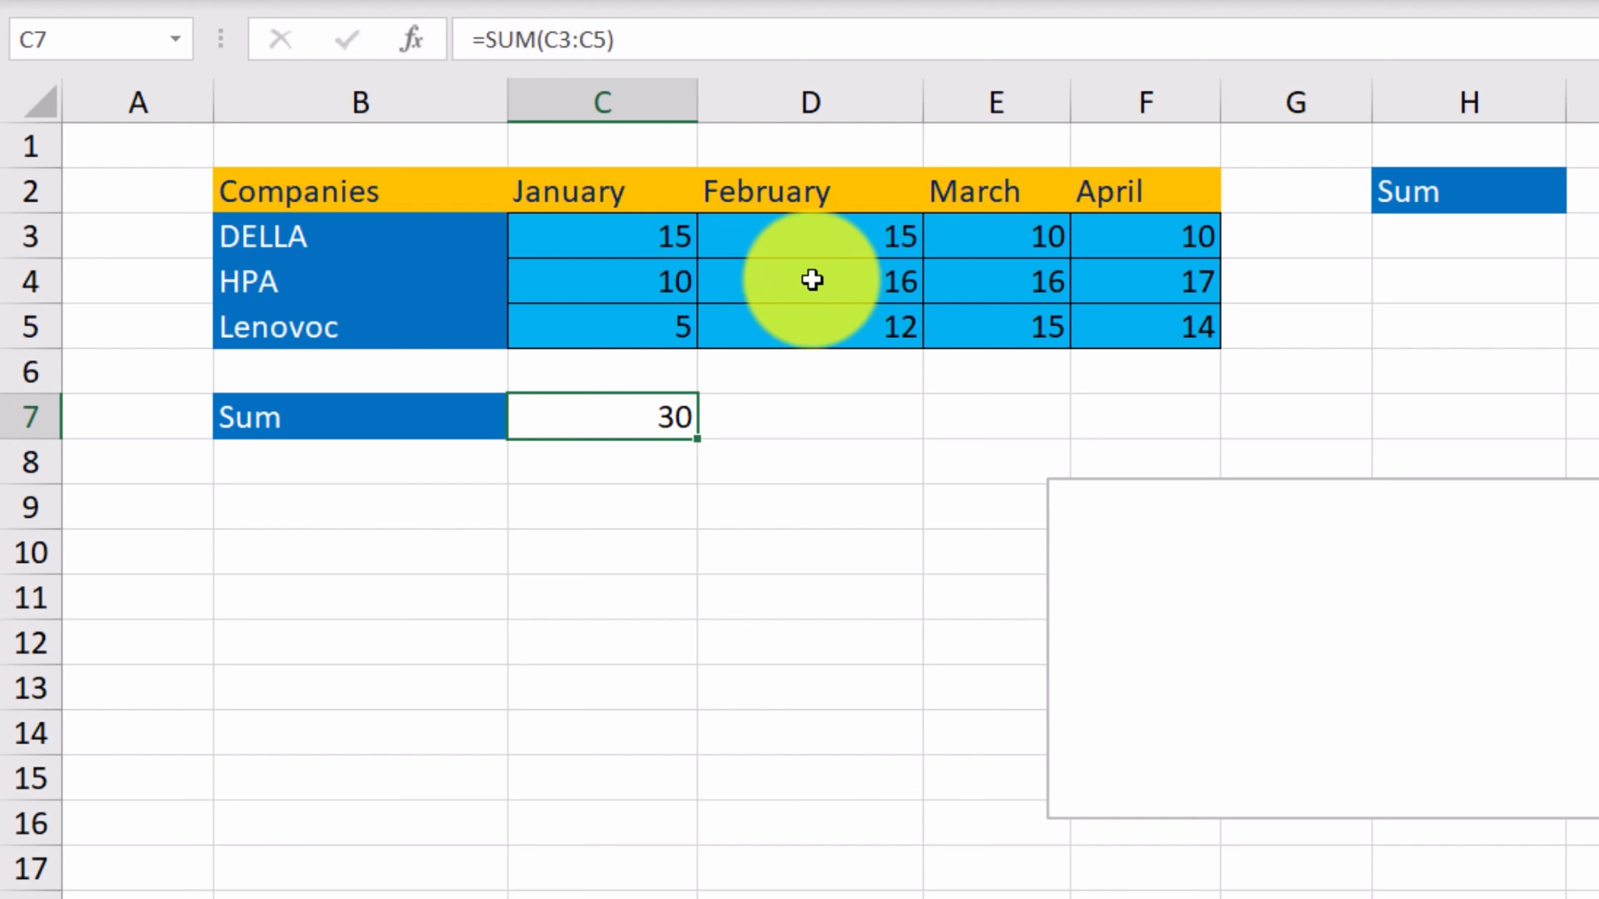
- Insert the SUM function from the Math & Trig category into cell H3, opening its function arguments
{"action": "left_click", "coordinate": [1448, 233]}
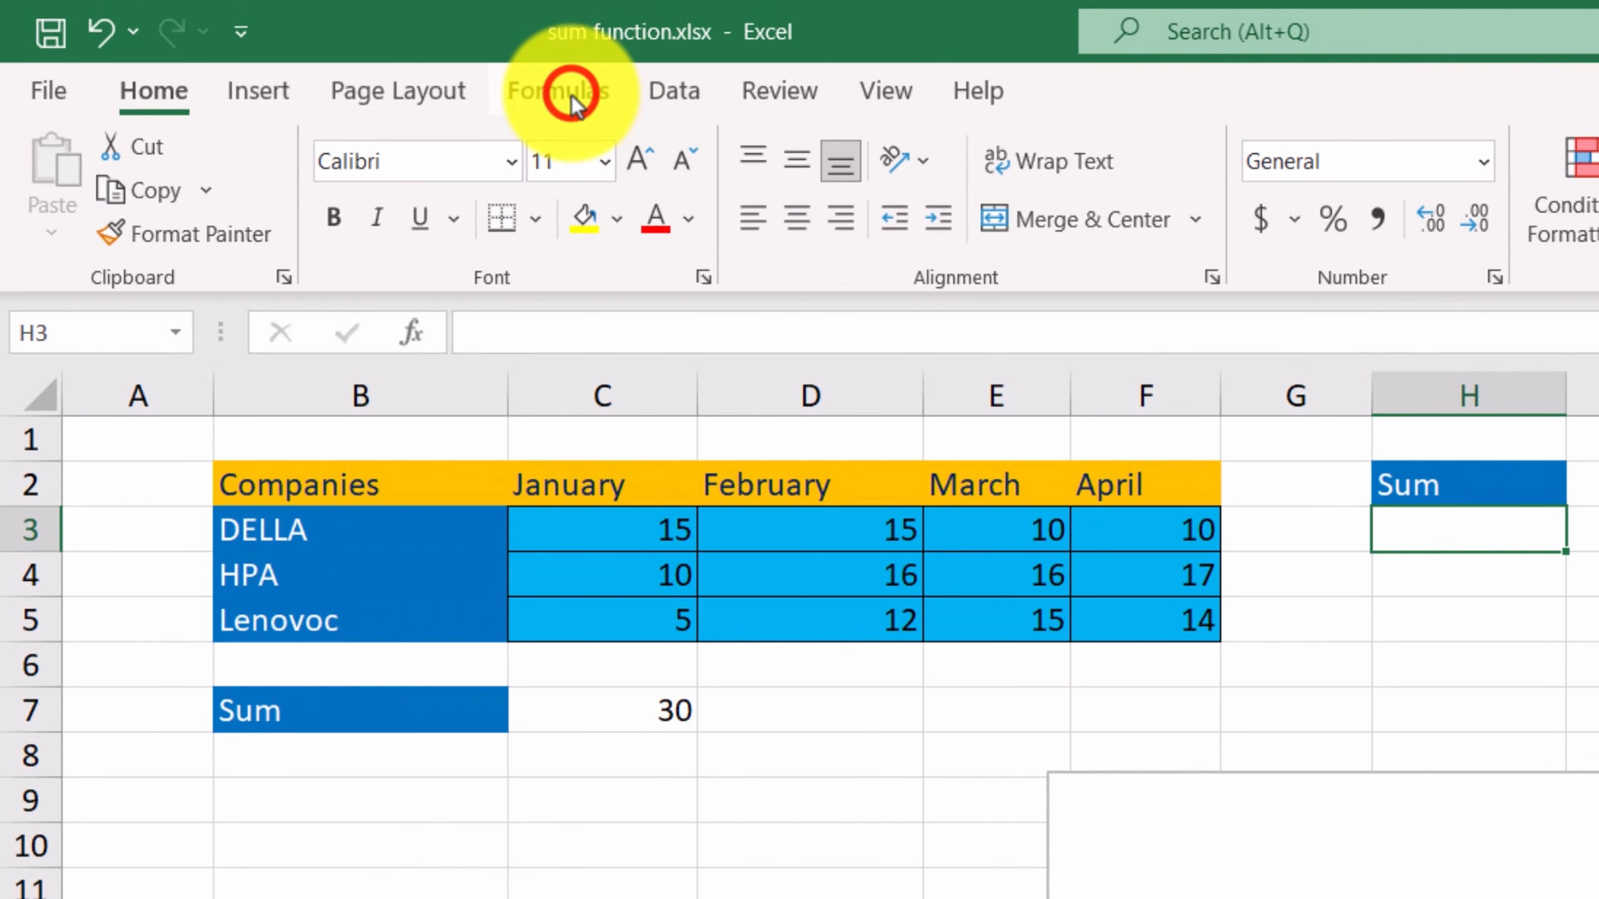
{"action": "left_click", "coordinate": [571, 96]}
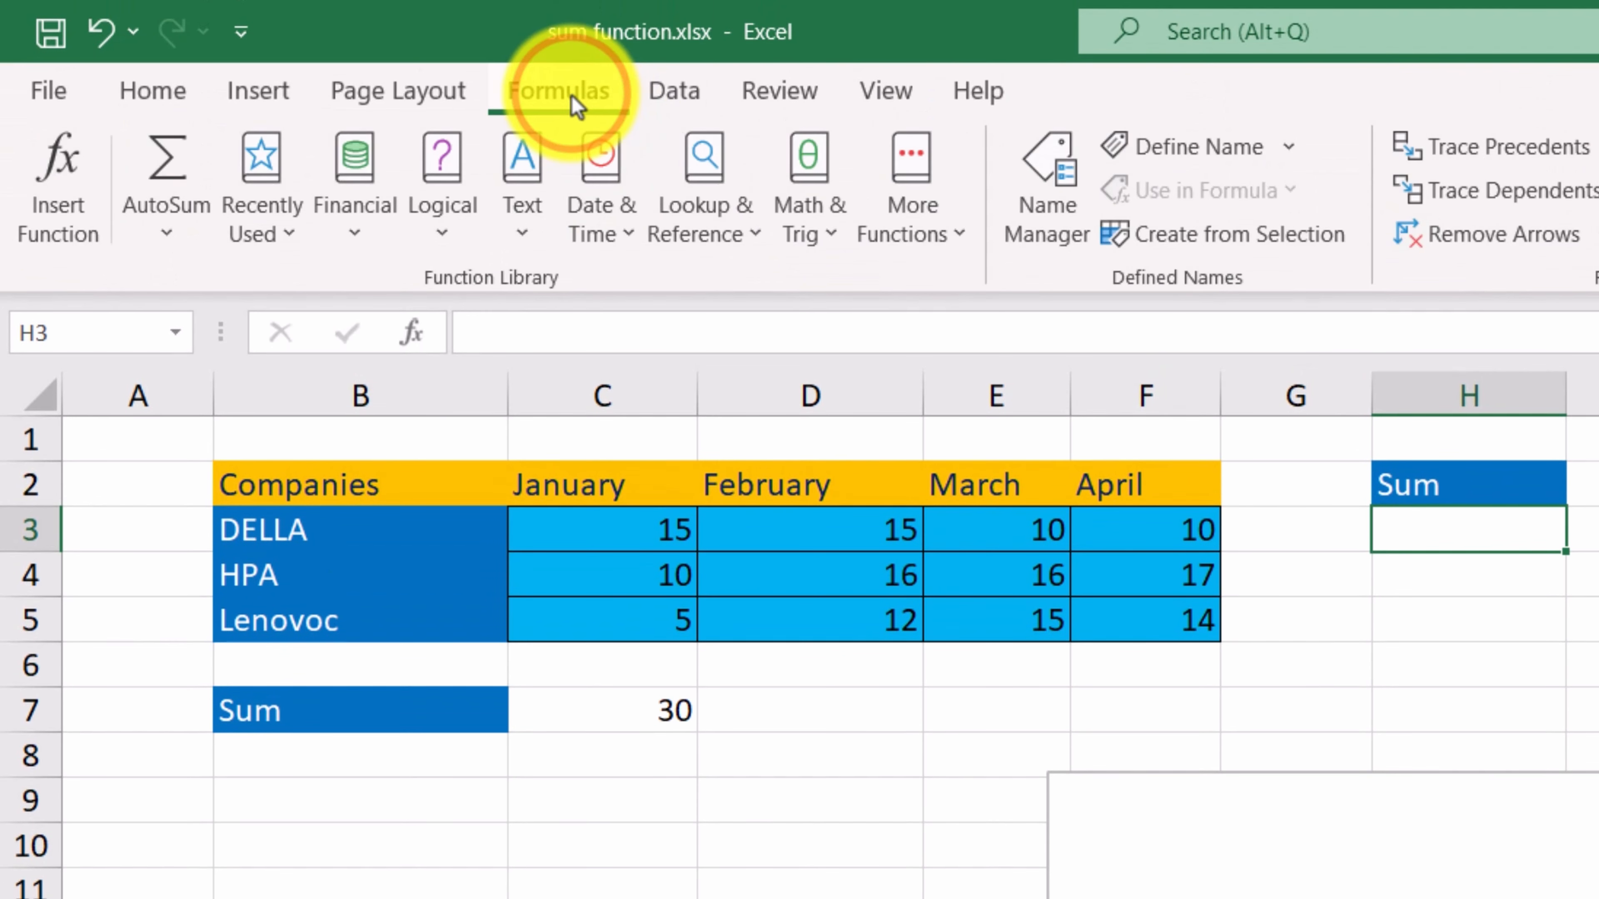
{"action": "left_click", "coordinate": [826, 241]}
{"action": "left_click", "coordinate": [830, 251]}
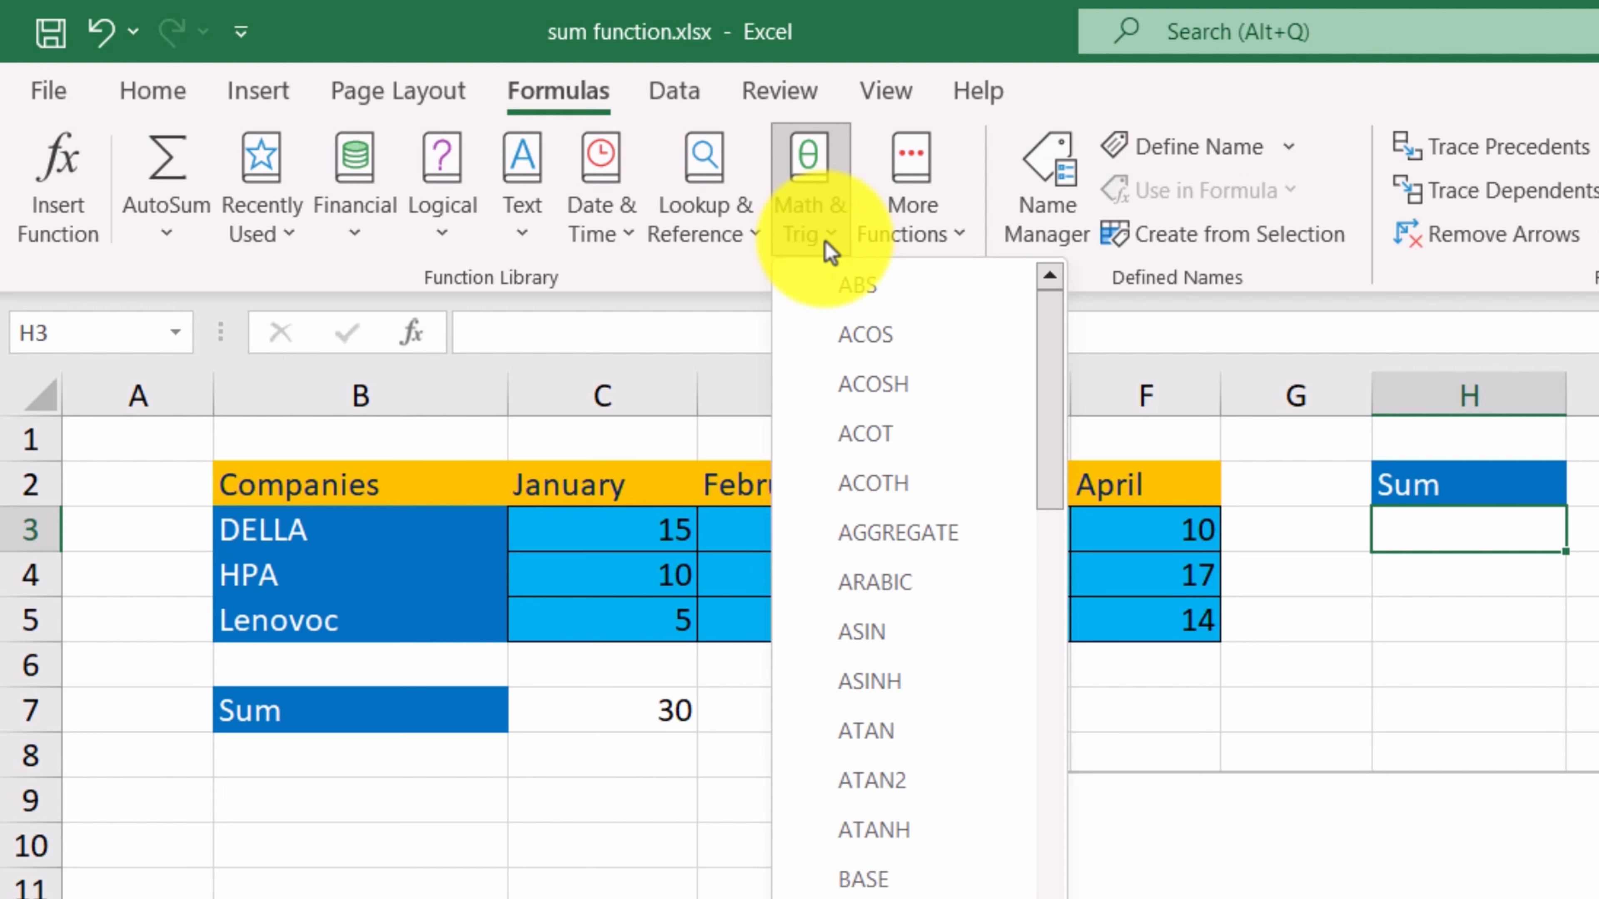
{"action": "scroll", "coordinate": [901, 477], "scroll_direction": "down", "scroll_amount": 7}
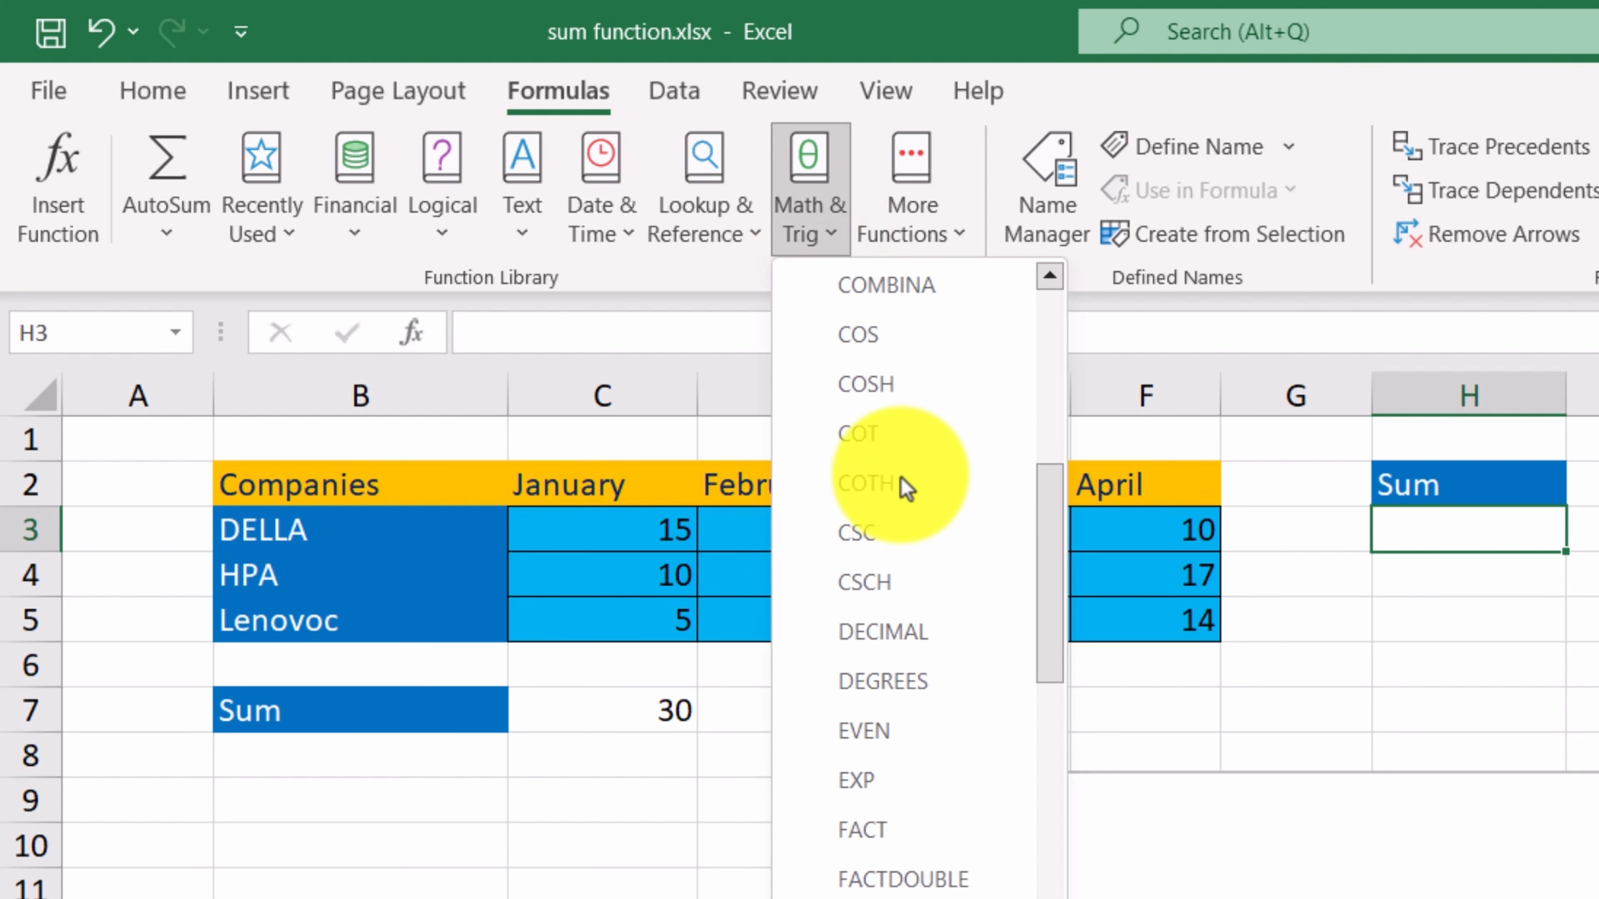
{"action": "scroll", "coordinate": [926, 612], "scroll_direction": "down", "scroll_amount": 13}
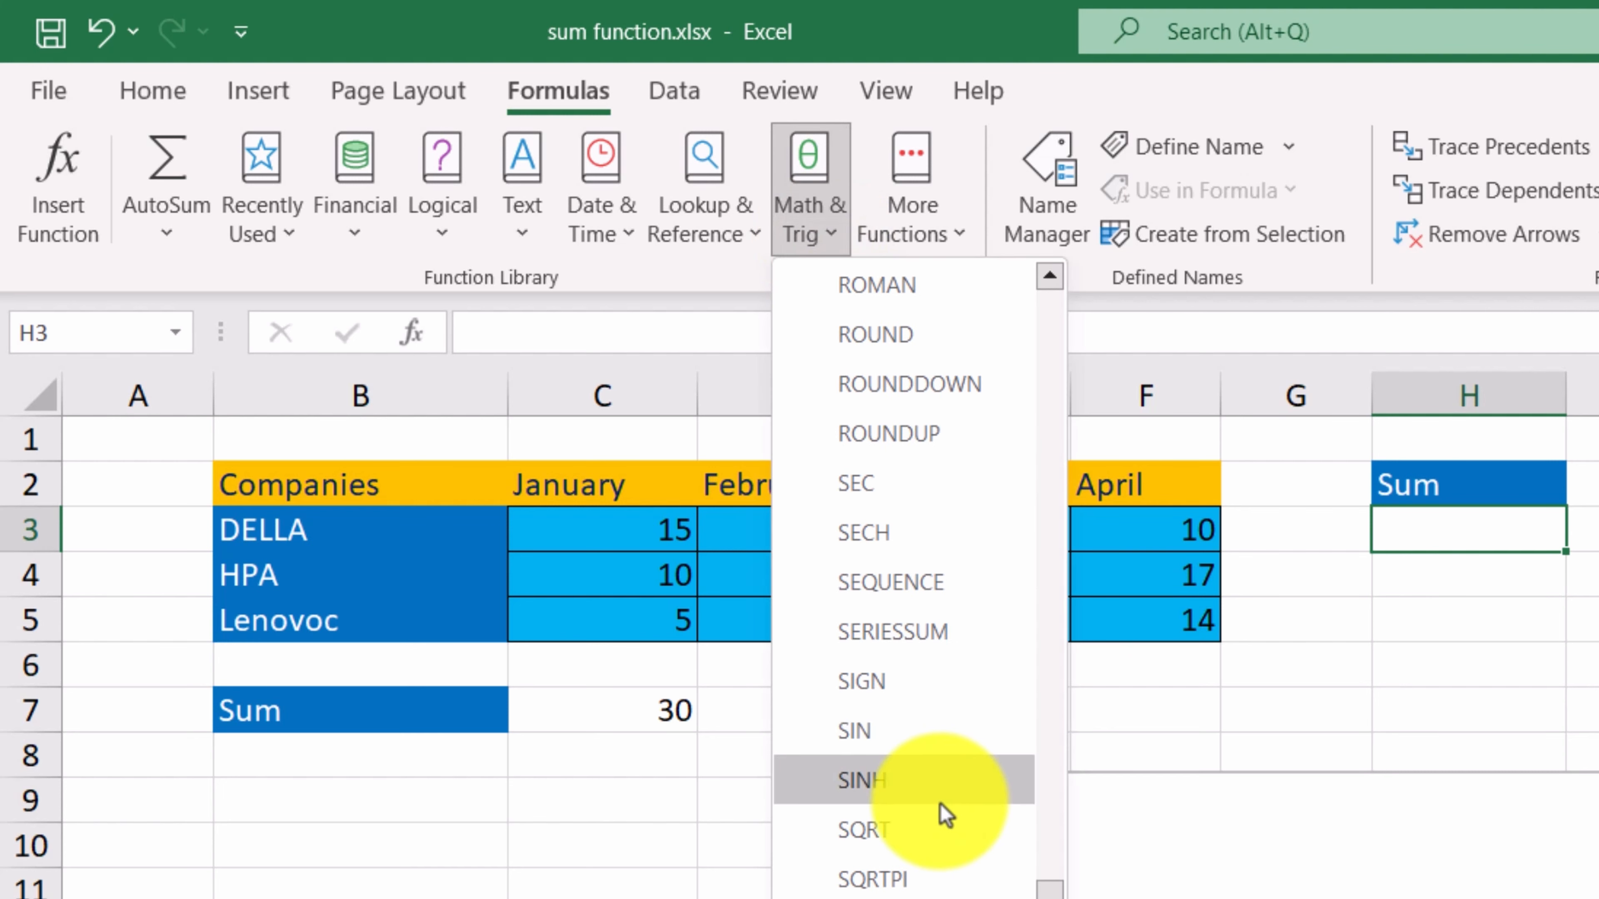
{"action": "left_click", "coordinate": [858, 677]}
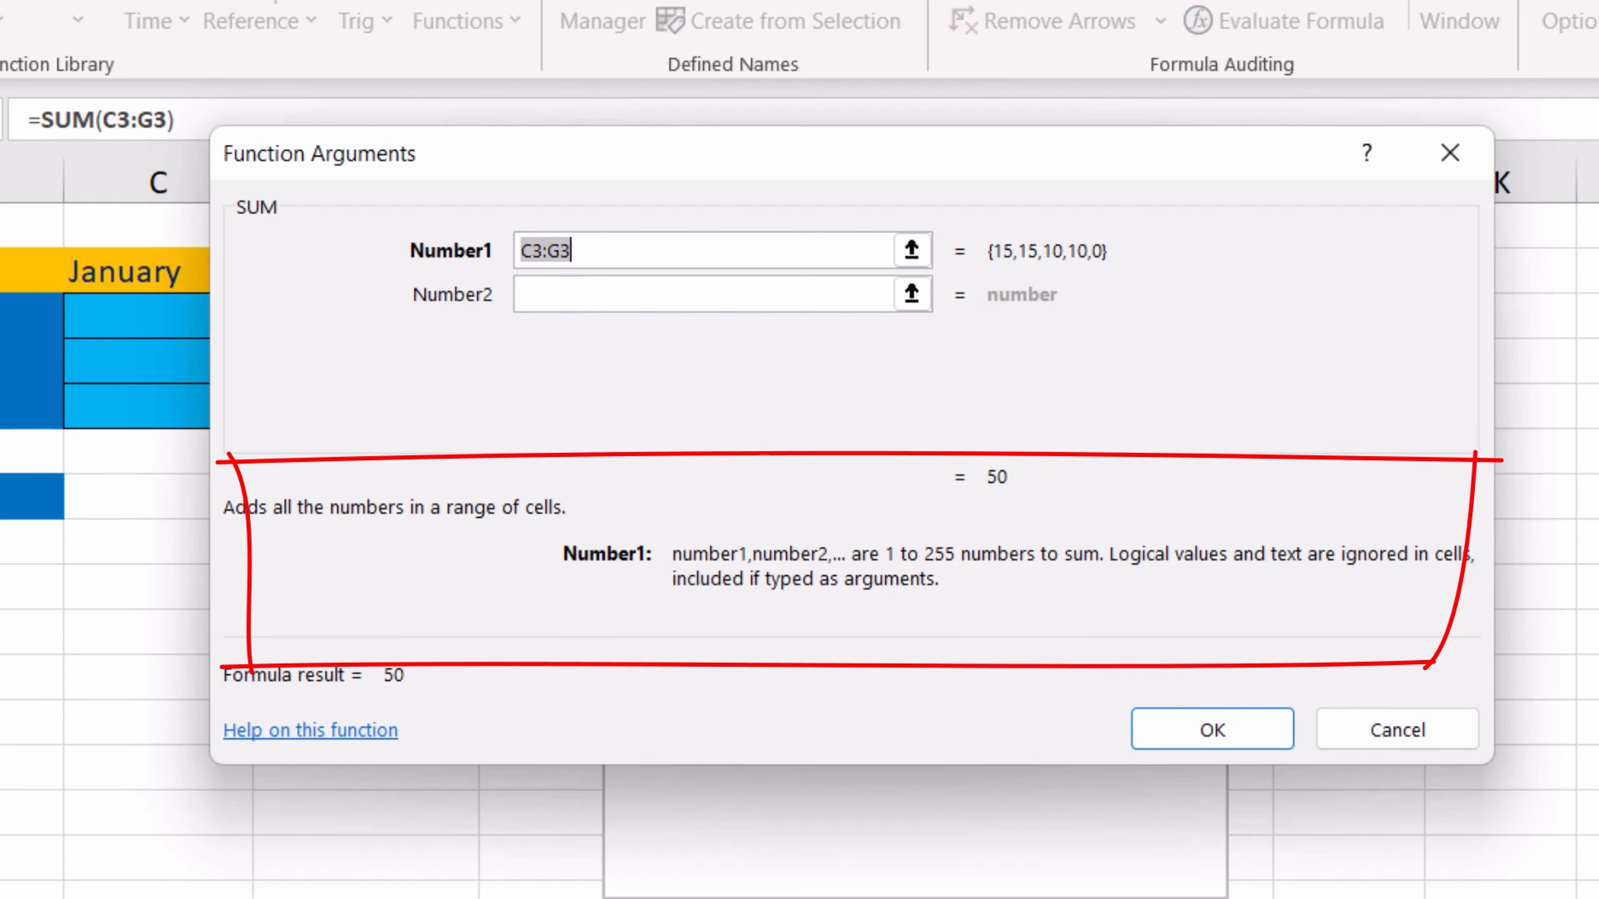
- Set the SUM function's Number1 argument to DELLA's monthly values, C3:F3, and accept the formula
{"action": "left_click", "coordinate": [867, 165]}
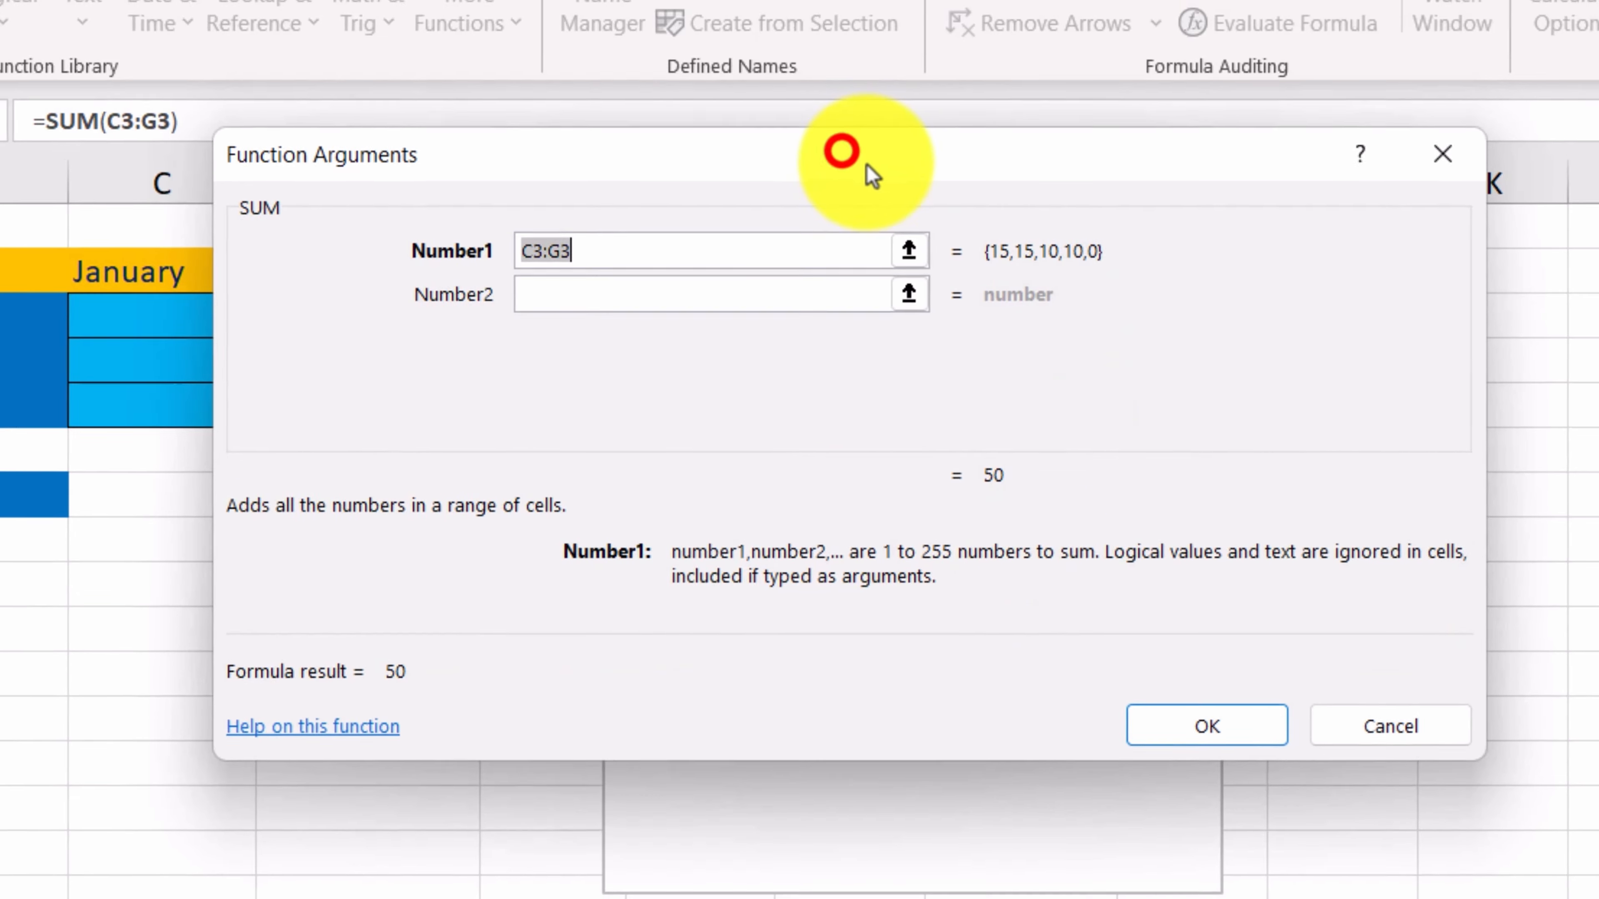
{"action": "left_click_drag", "start_coordinate": [872, 174], "coordinate": [777, 347]}
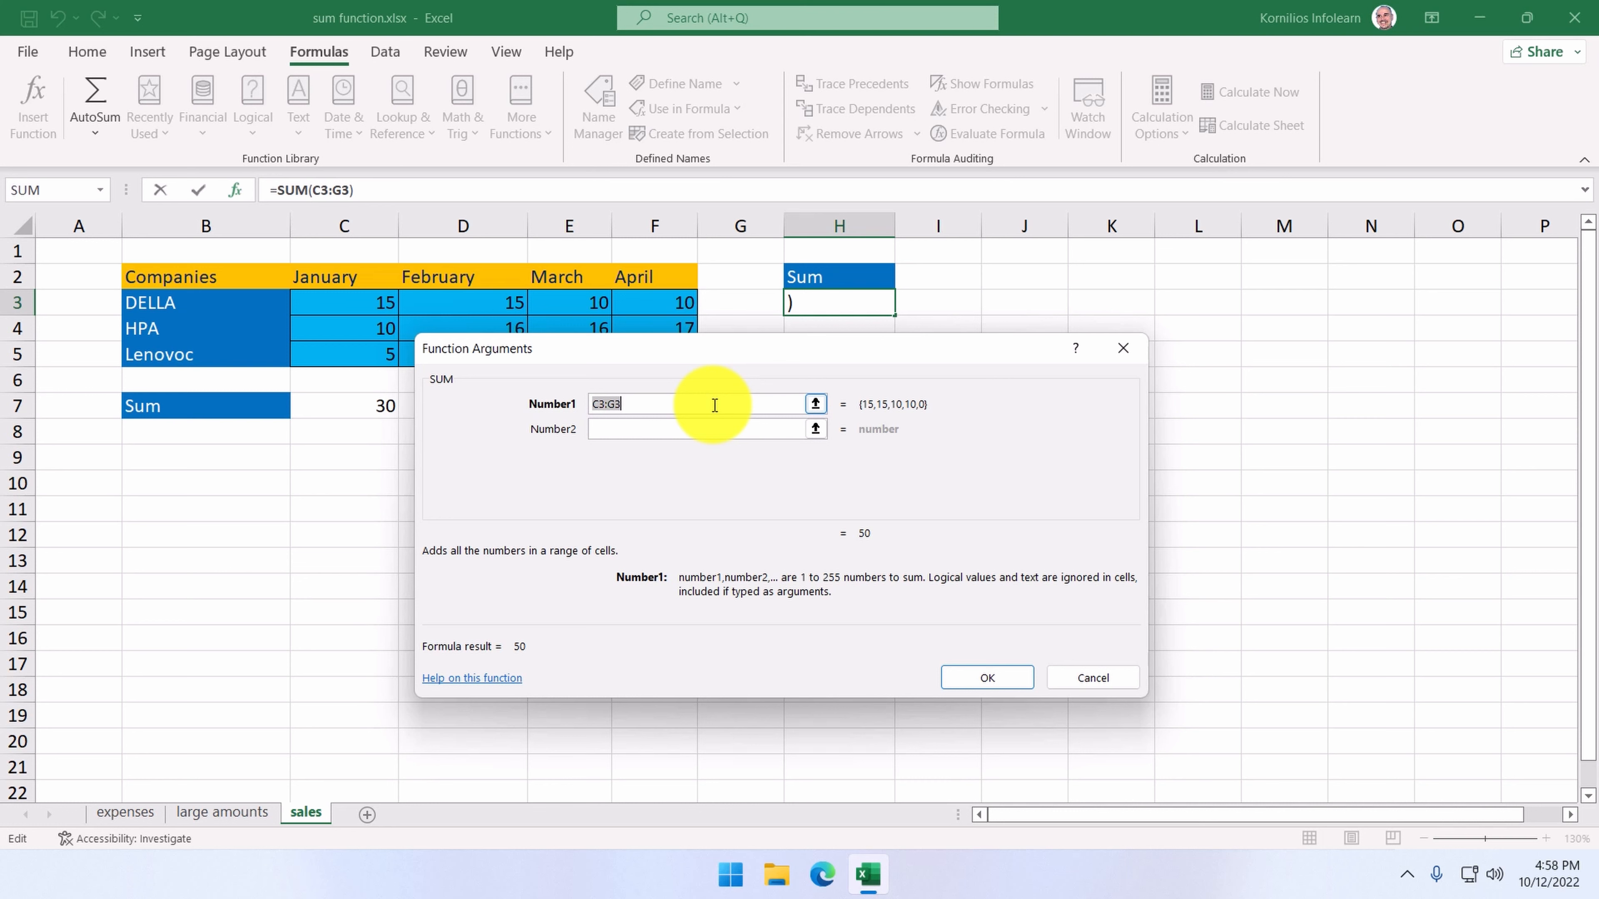
{"action": "left_click", "coordinate": [346, 307]}
{"action": "left_click_drag", "start_coordinate": [345, 307], "coordinate": [634, 308]}
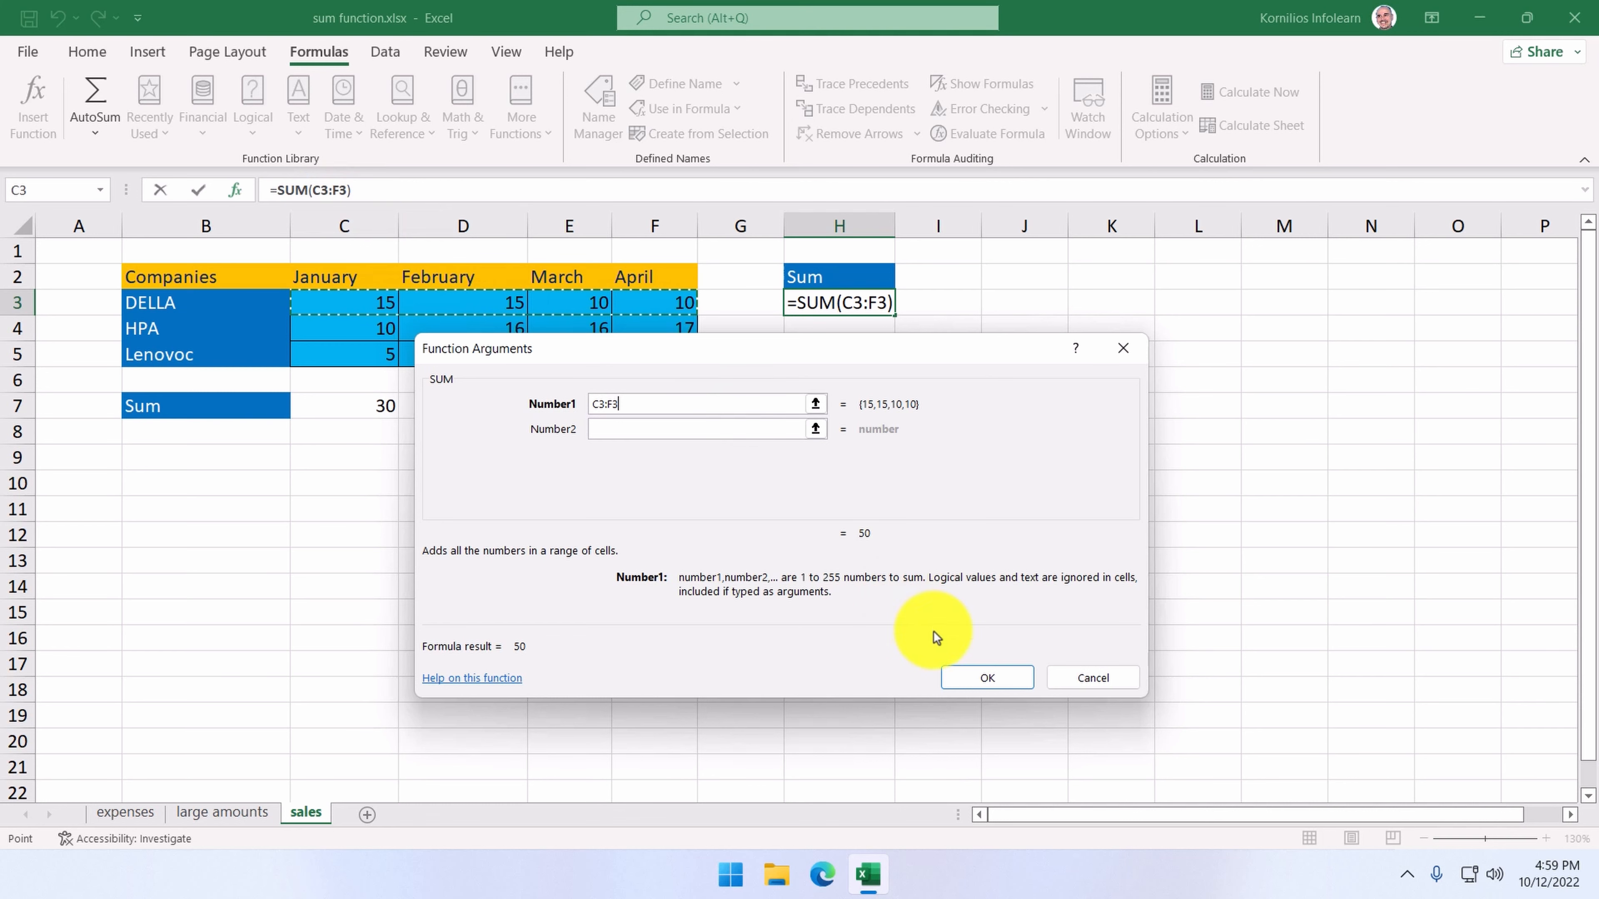
{"action": "left_click", "coordinate": [977, 683]}
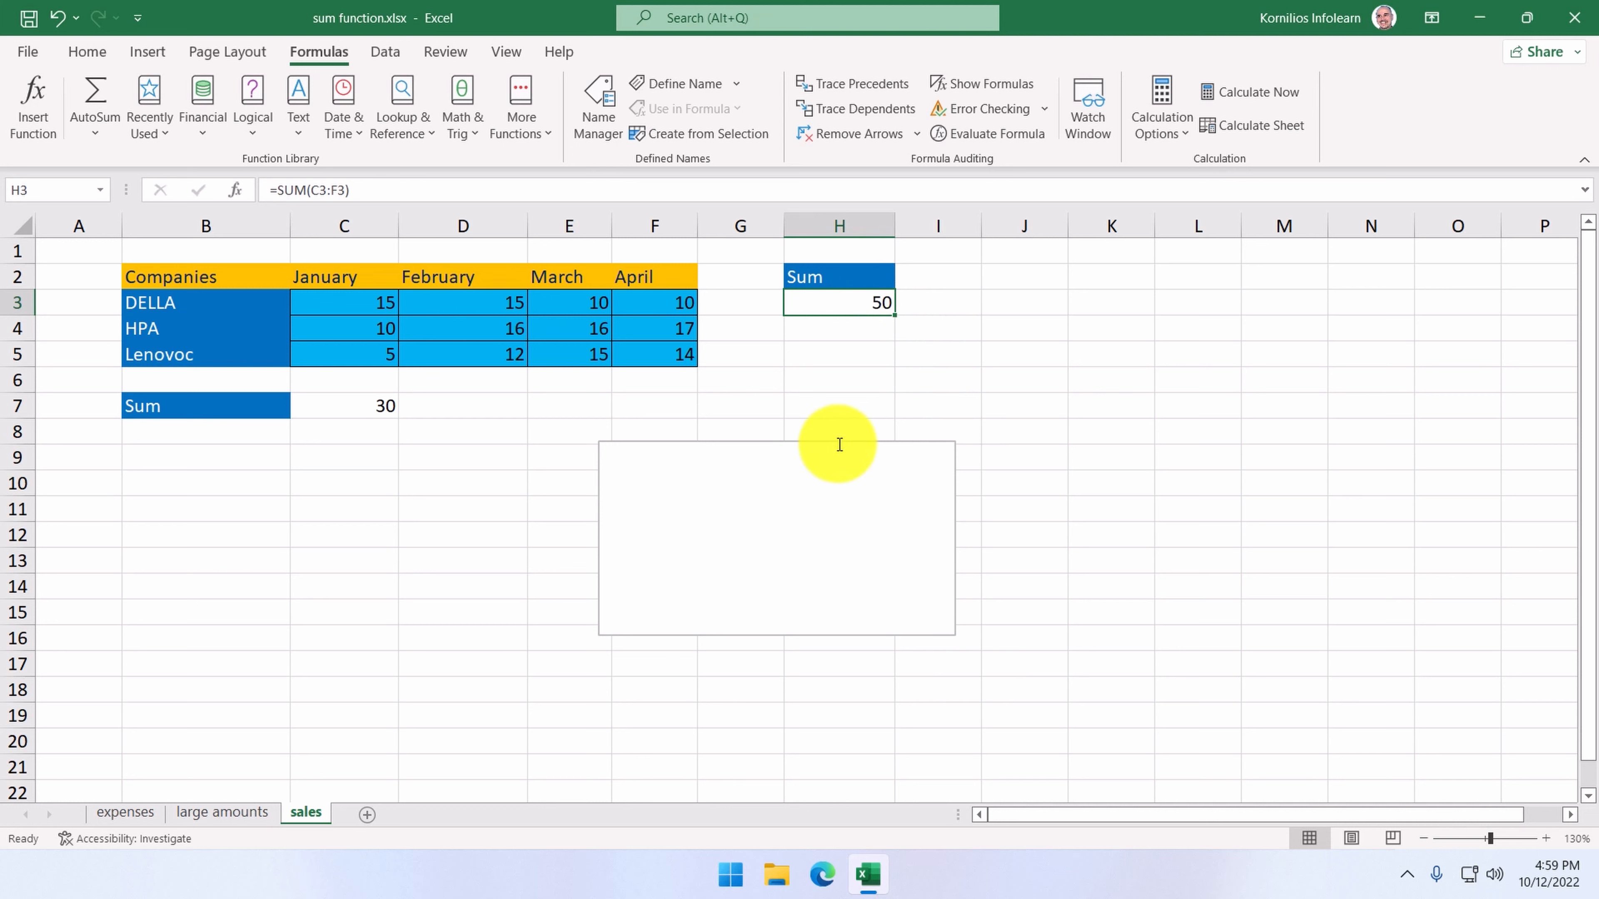
- Write the example formulas =sum(c3:c5) and =sum(c3:f3) in the empty text box below the table
{"action": "left_click", "coordinate": [817, 442]}
{"action": "key", "text": "Escape"}
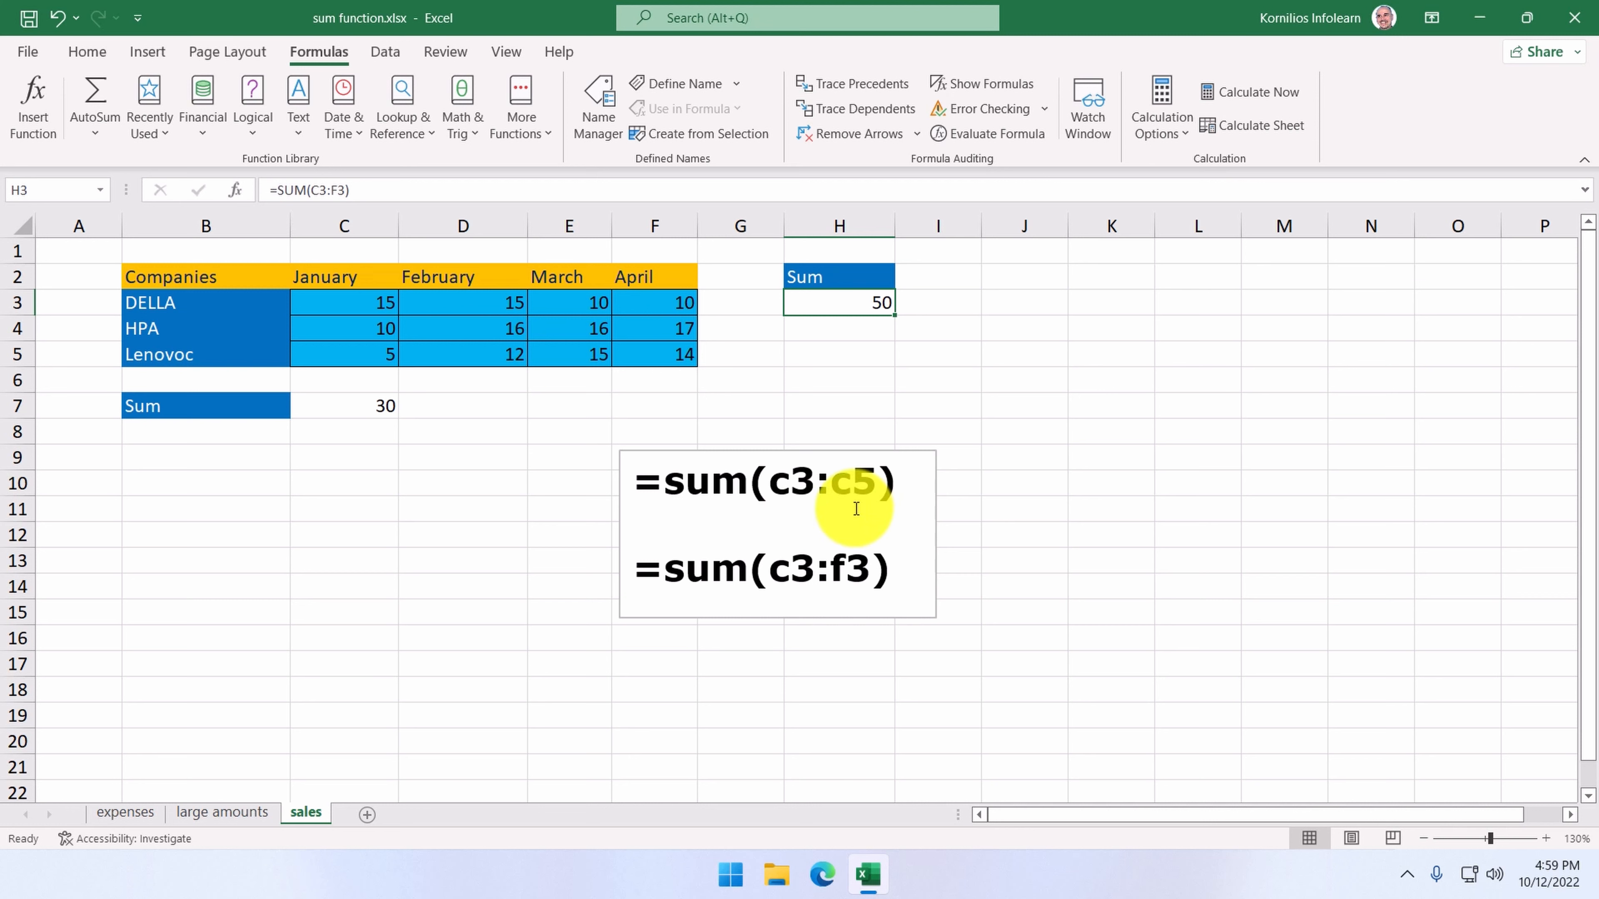
{"action": "left_click", "coordinate": [874, 306]}
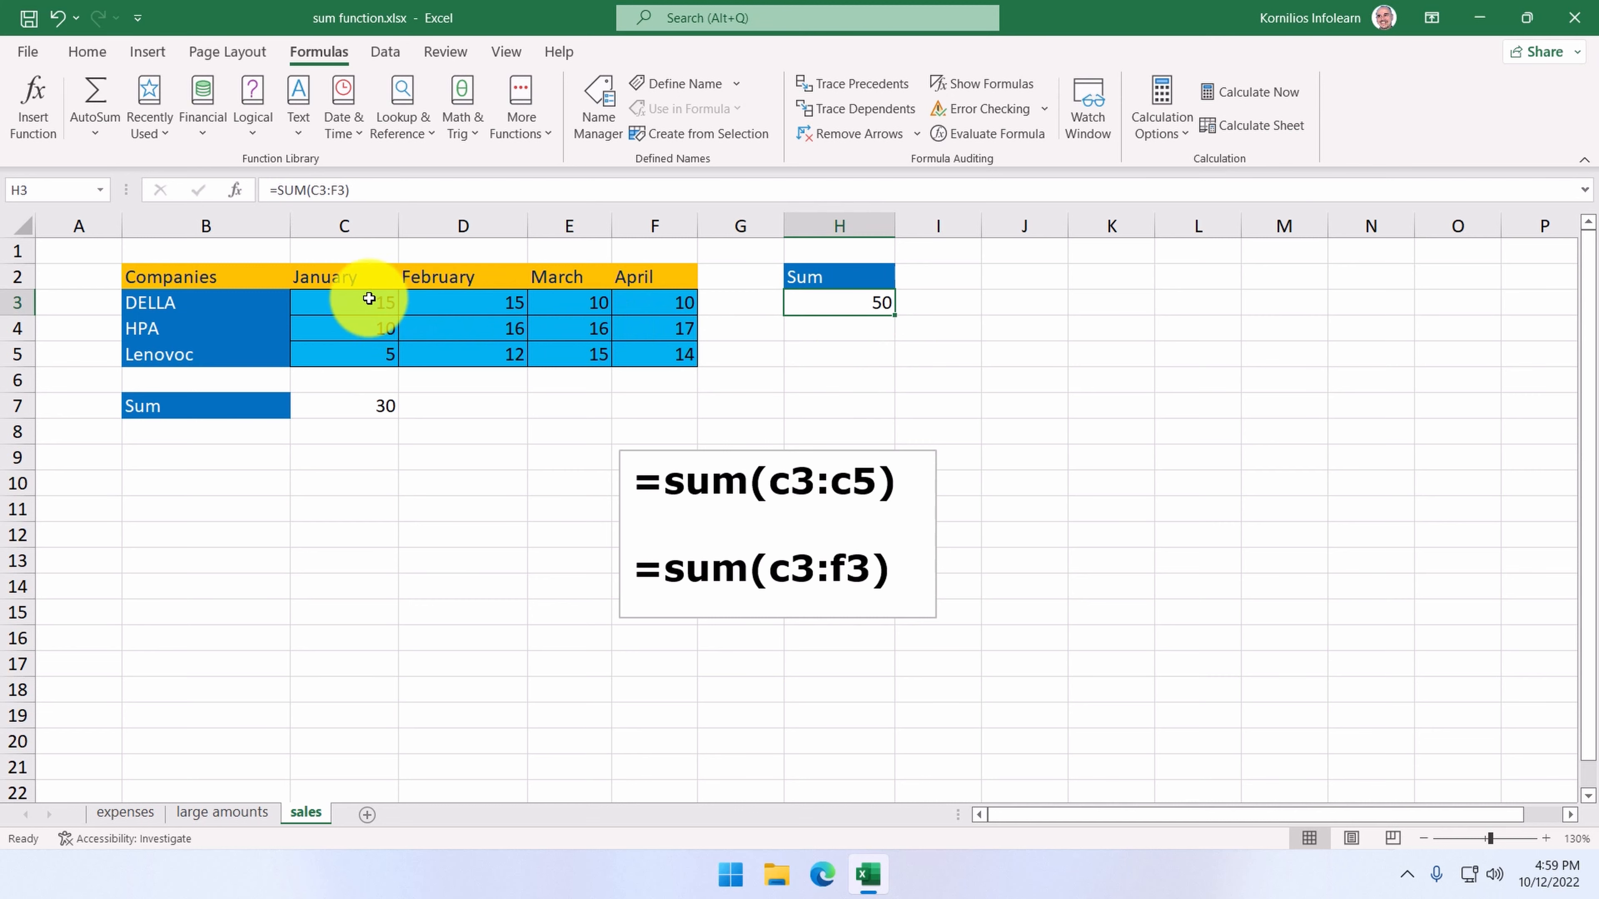
- Highlight the ranges C3:C5, C3:F3 and C3:F5 in the sales table to compare column, row and block ranges
{"action": "left_click_drag", "start_coordinate": [368, 301], "coordinate": [361, 352]}
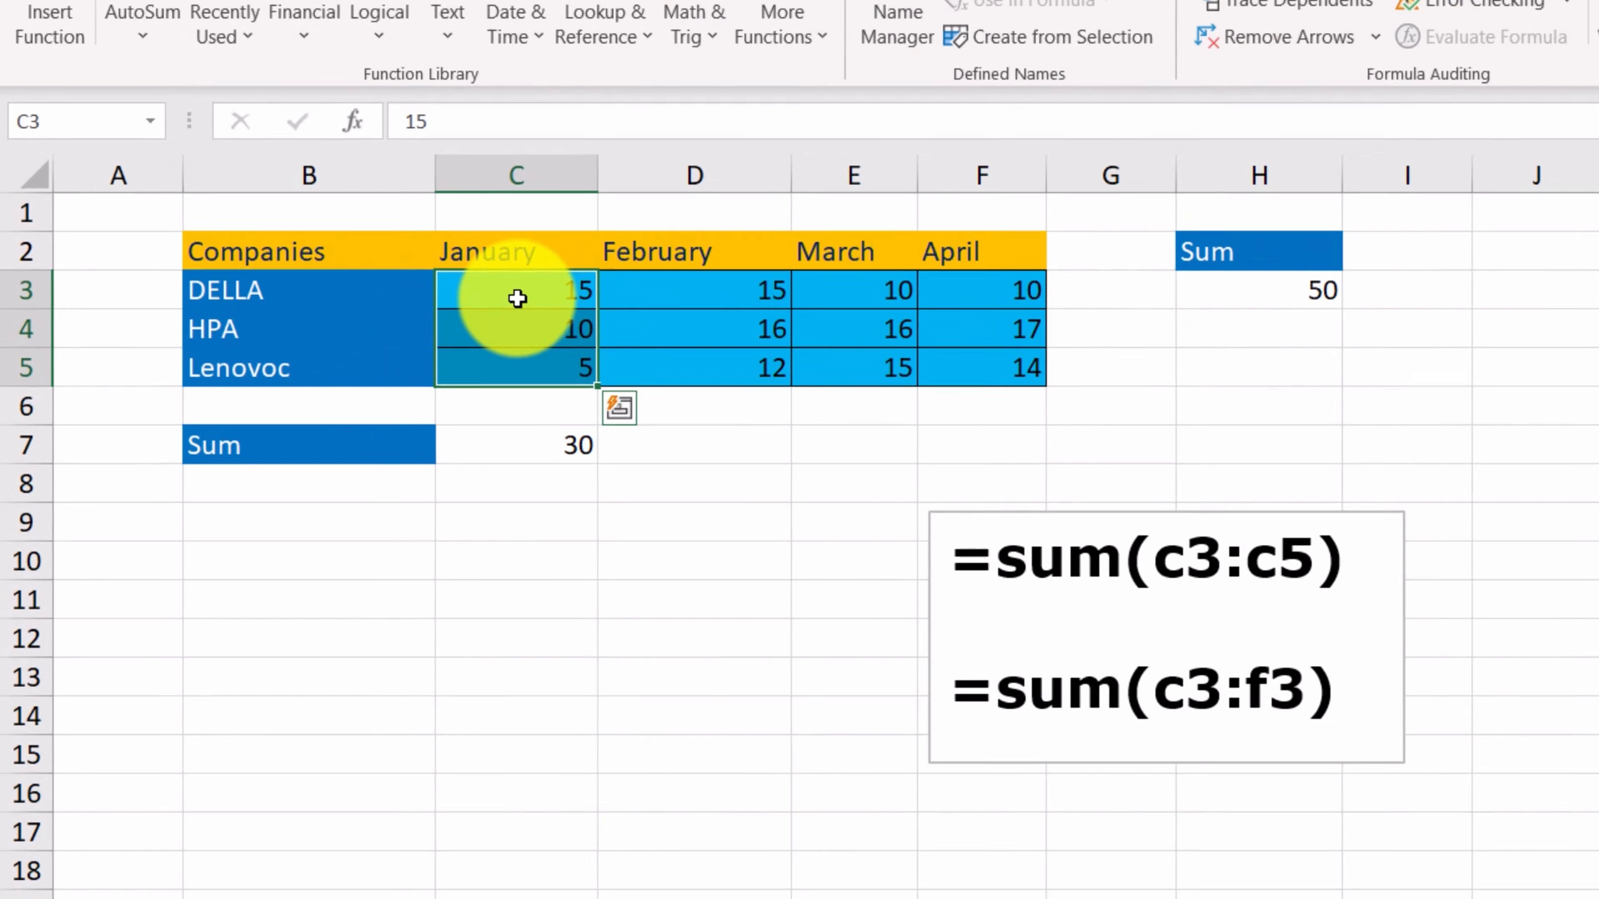
{"action": "left_click", "coordinate": [342, 306]}
{"action": "left_click_drag", "start_coordinate": [761, 285], "coordinate": [1255, 274]}
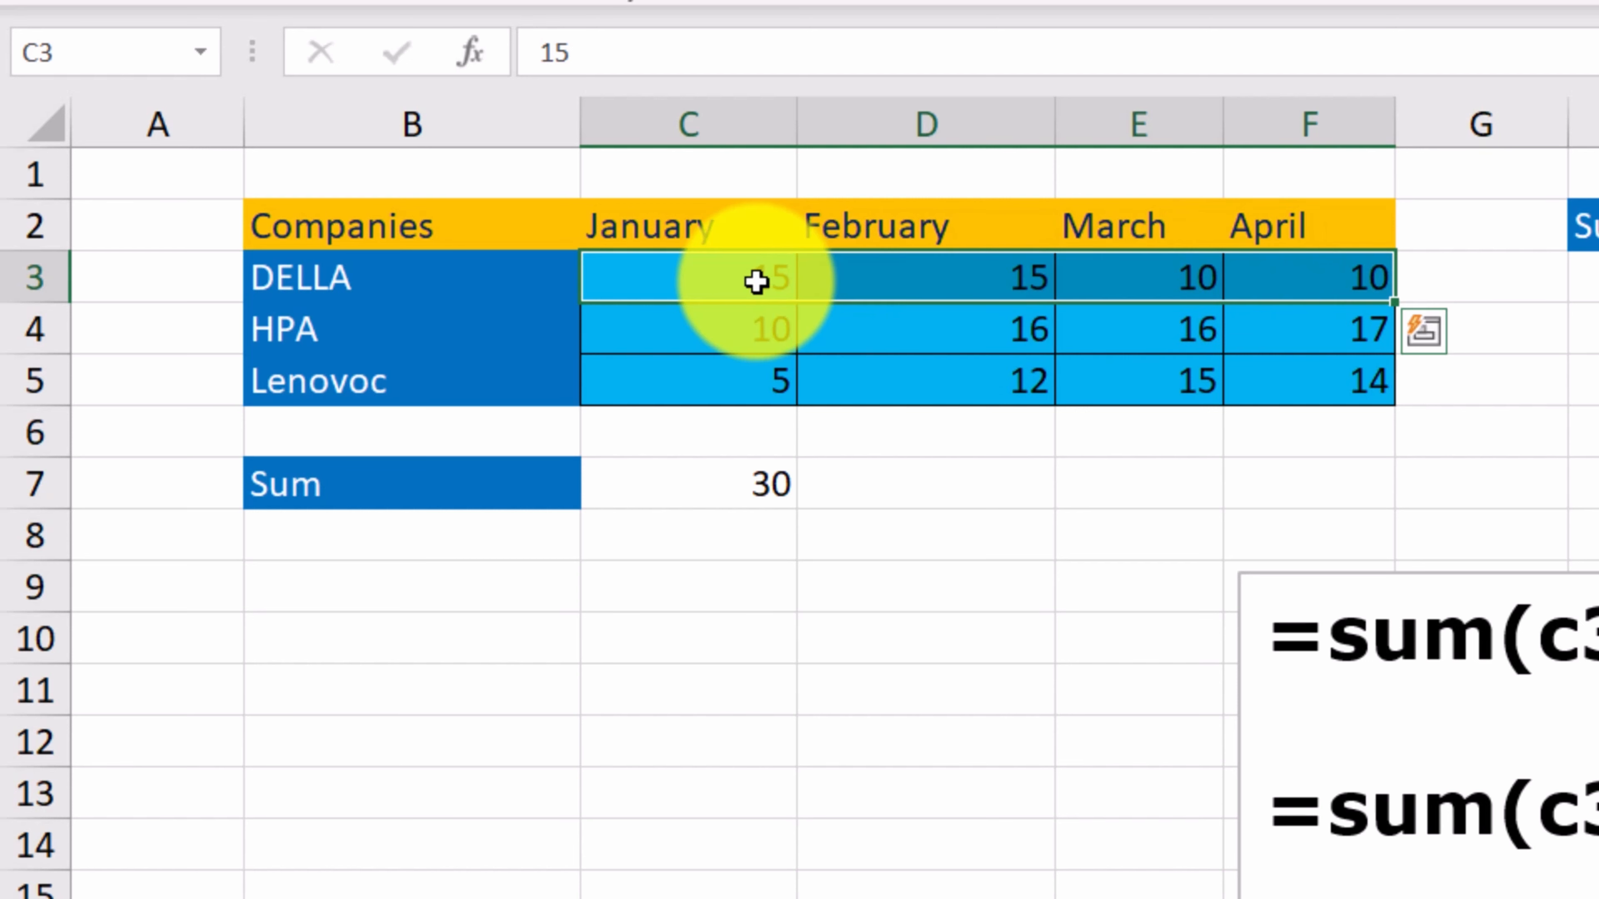
{"action": "mouse_move", "coordinate": [703, 284]}
{"action": "left_mouse_down"}
{"action": "mouse_move", "coordinate": [1329, 381]}
{"action": "mouse_move", "coordinate": [1364, 404]}
{"action": "left_mouse_up"}
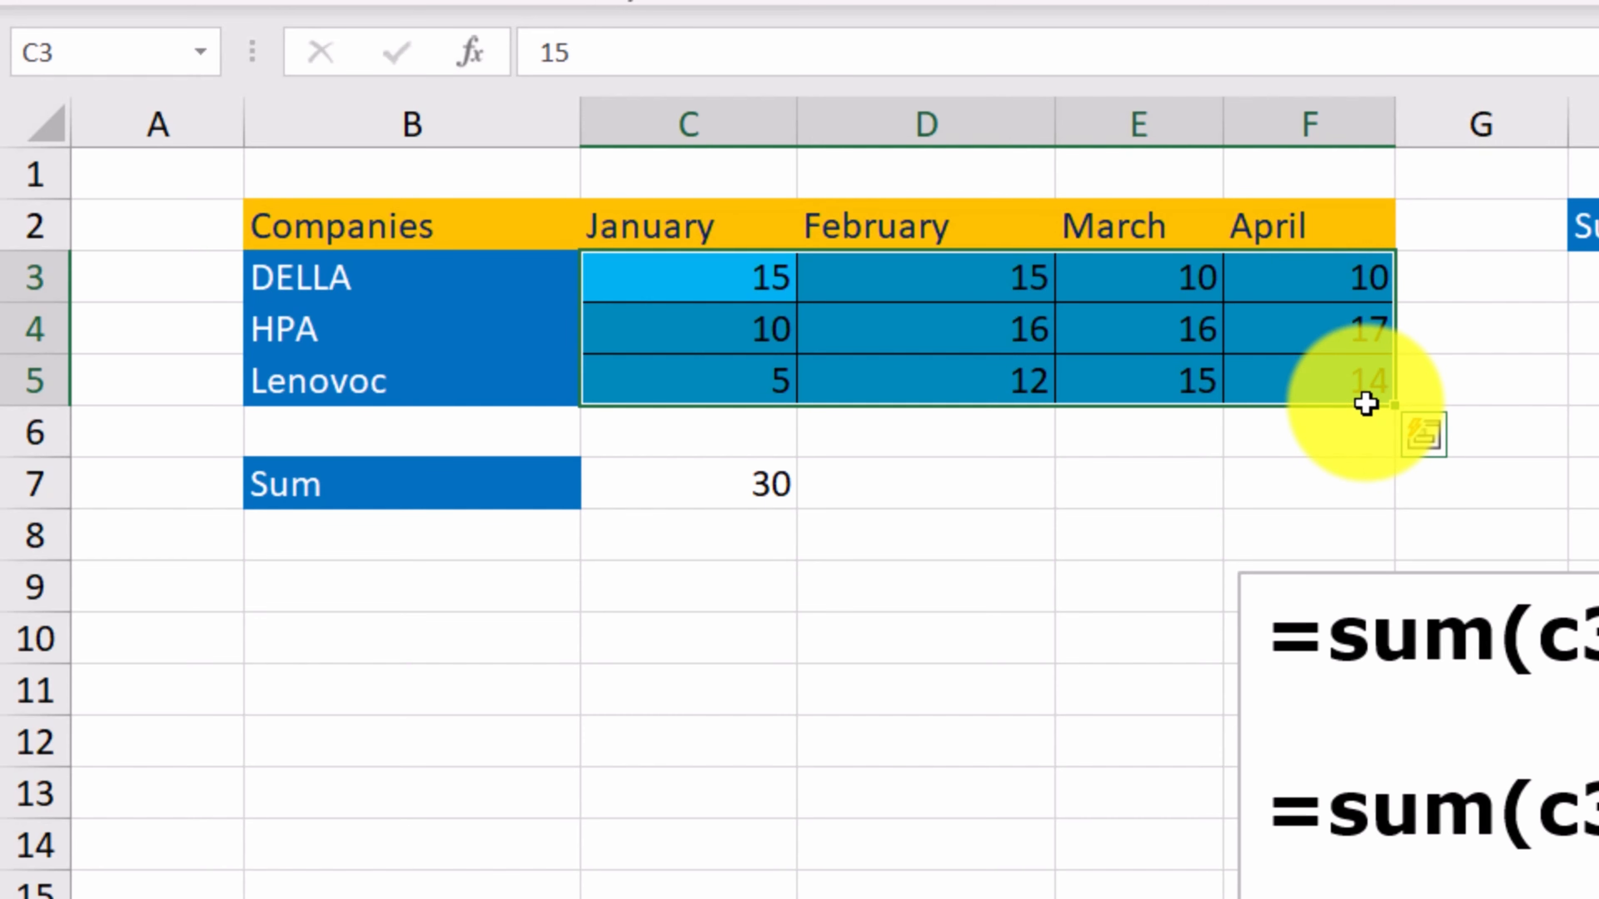